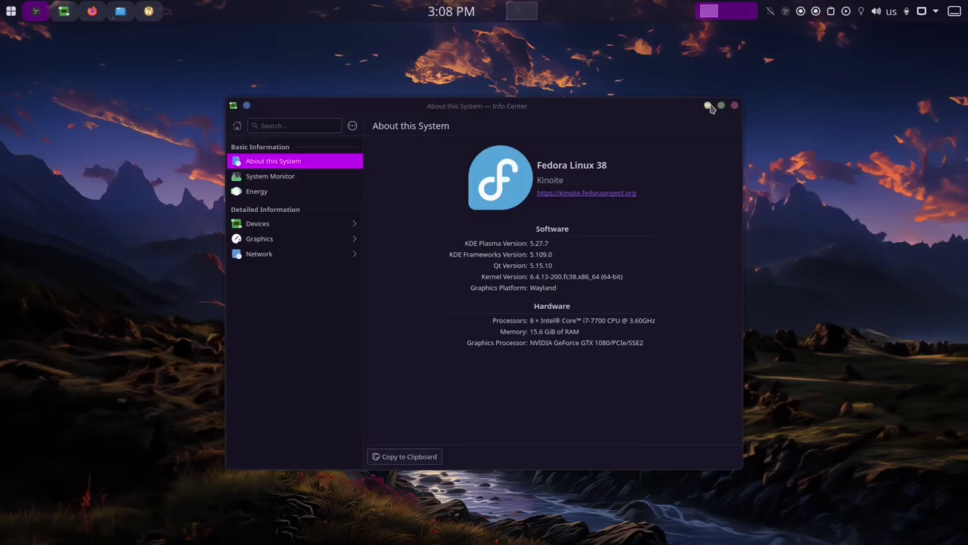
Minimize Info Center after viewing its Fedora 38 Kinoite, Plasma 5.27.7 and GTX 1080 details.
left_click(710, 108)
Open the Application Launcher and close it, leaving the mountain-sunset desktop visible.
left_click(11, 12)
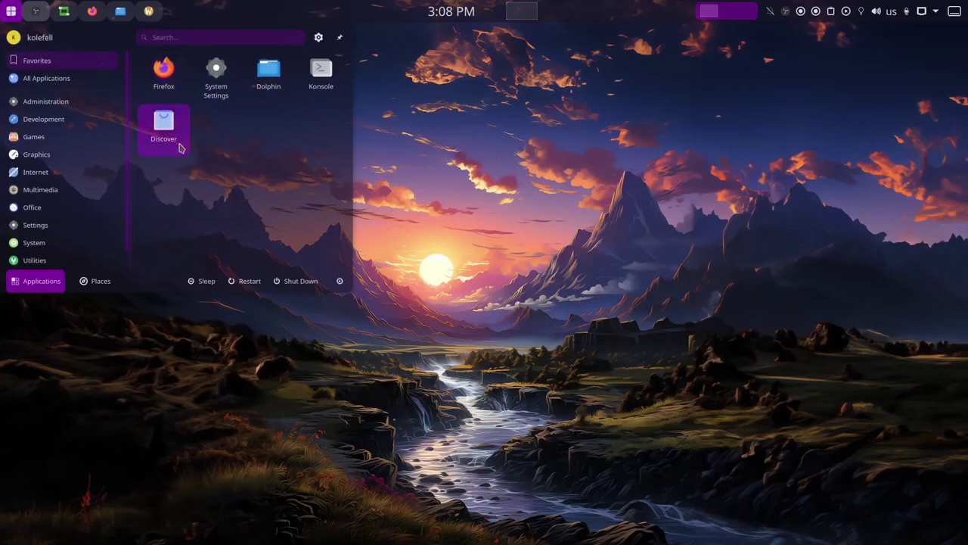
left_click(12, 15)
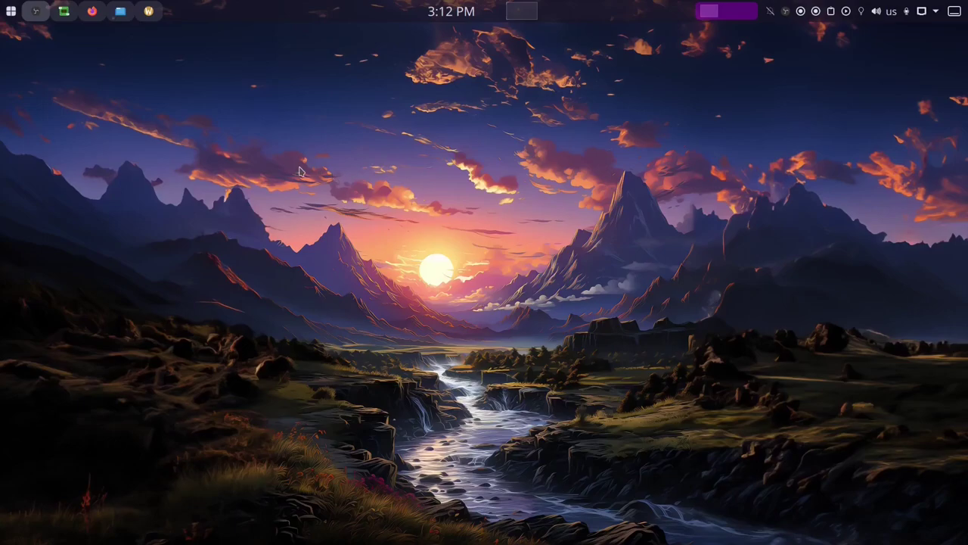
Boot the Install Fedora 38 entry in the VM and accept English (United States).
left_click(148, 12)
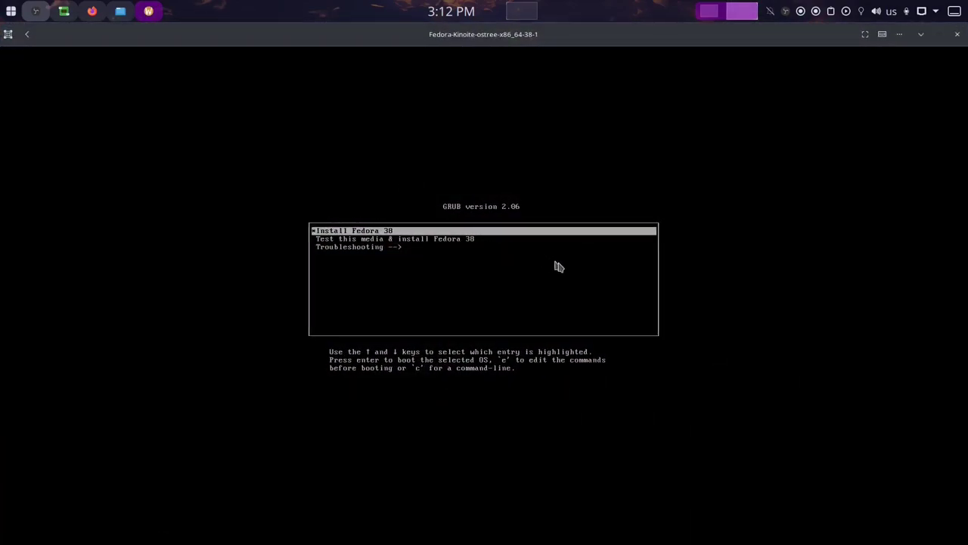
key("Return")
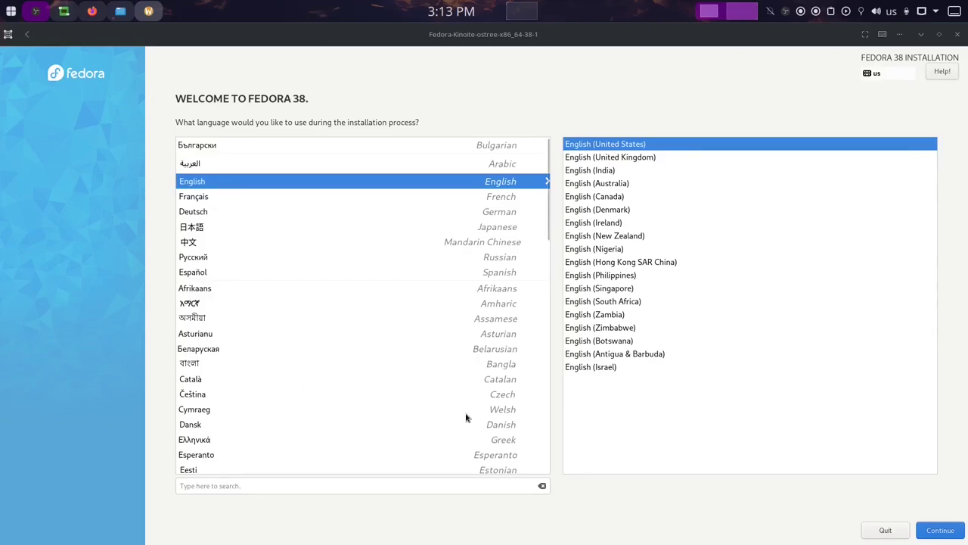
left_click(945, 532)
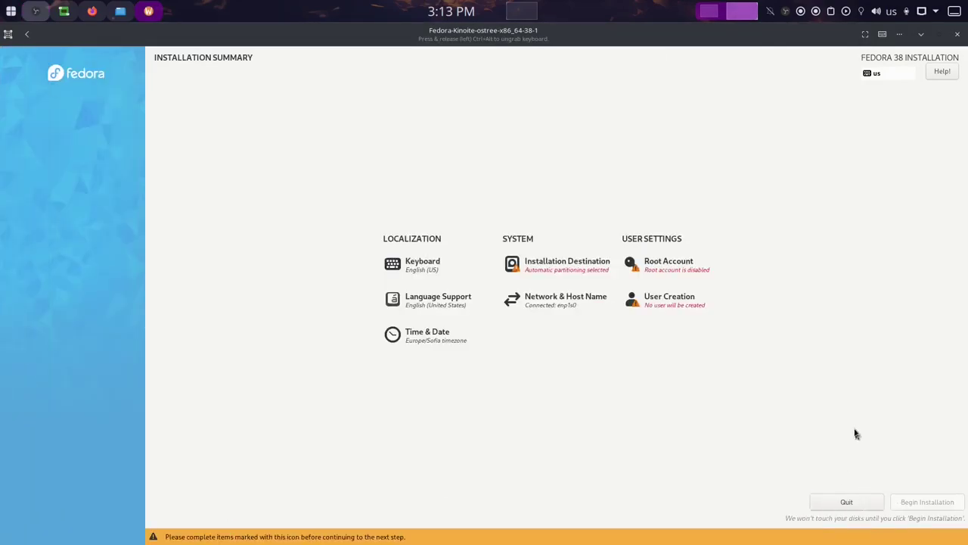
Keep automatic partitioning on the 20 GiB disk and enter a user name for the new user.
left_click(569, 270)
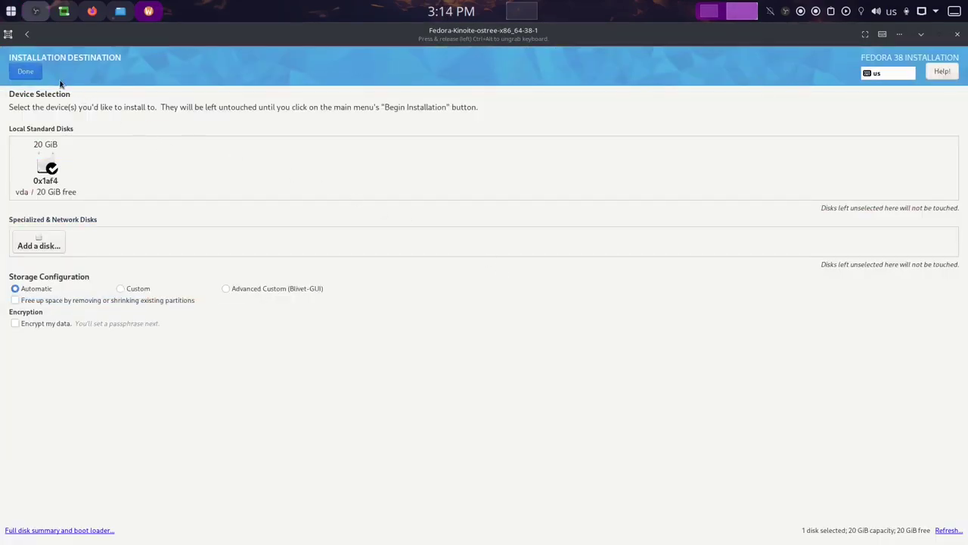
left_click(34, 72)
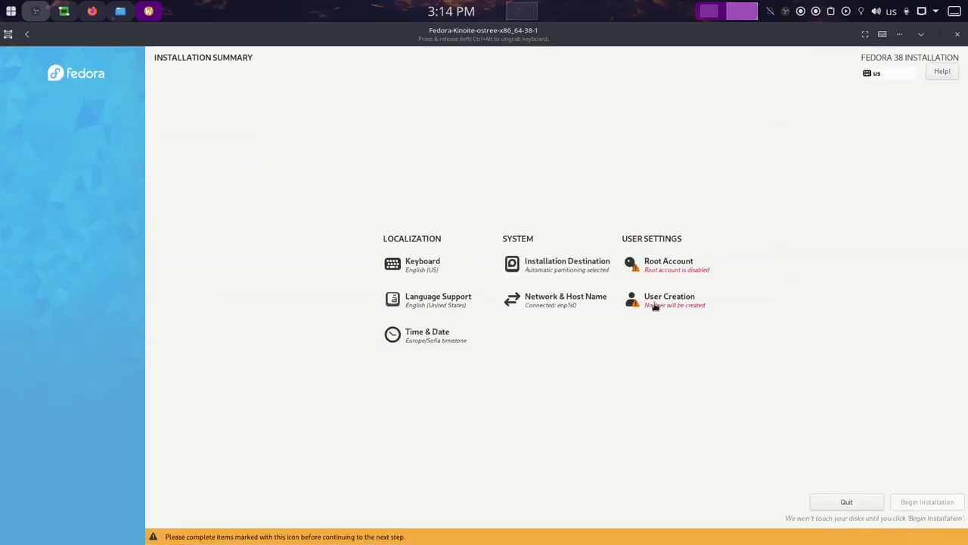
left_click(653, 300)
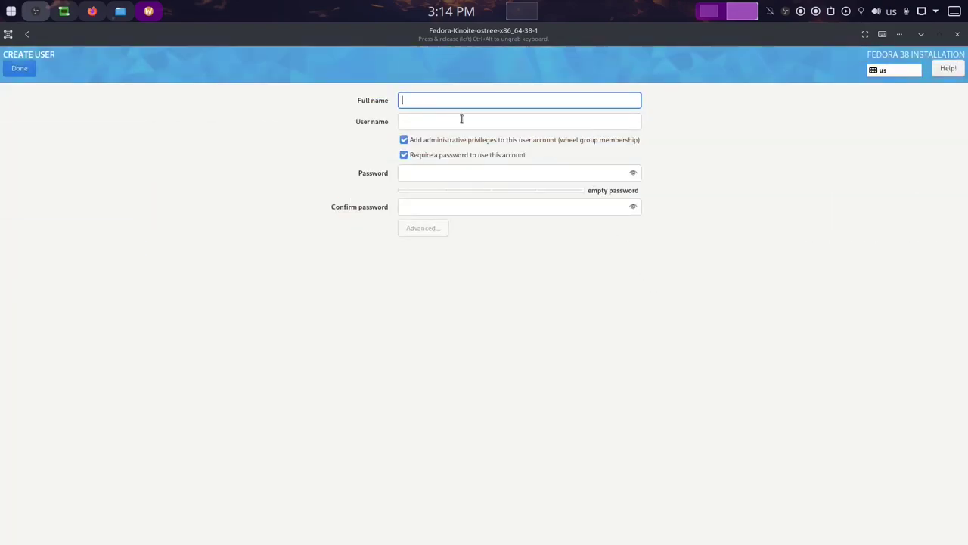
type("vb")
Set and confirm the user password, accept the short-password warning, and begin installation.
left_click(438, 171)
left_click(444, 209)
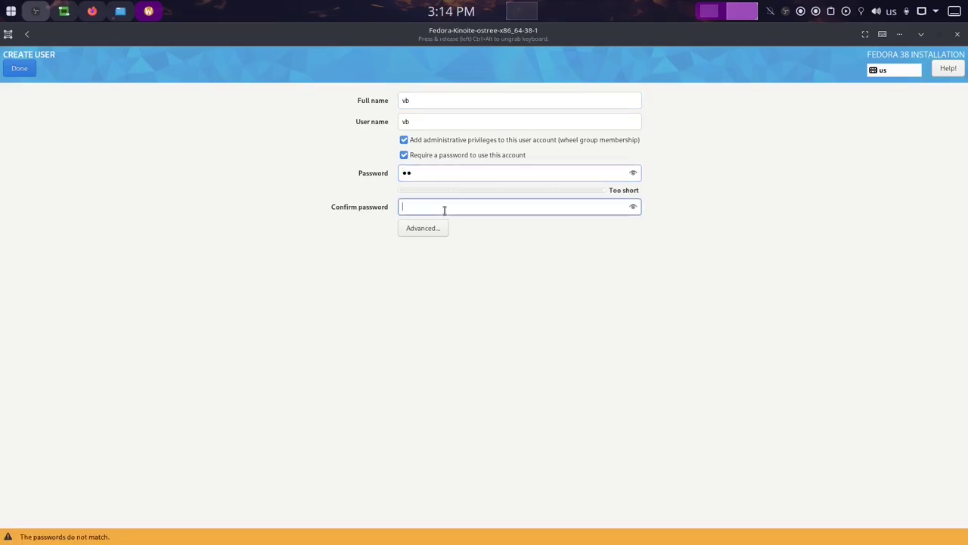
left_click(23, 69)
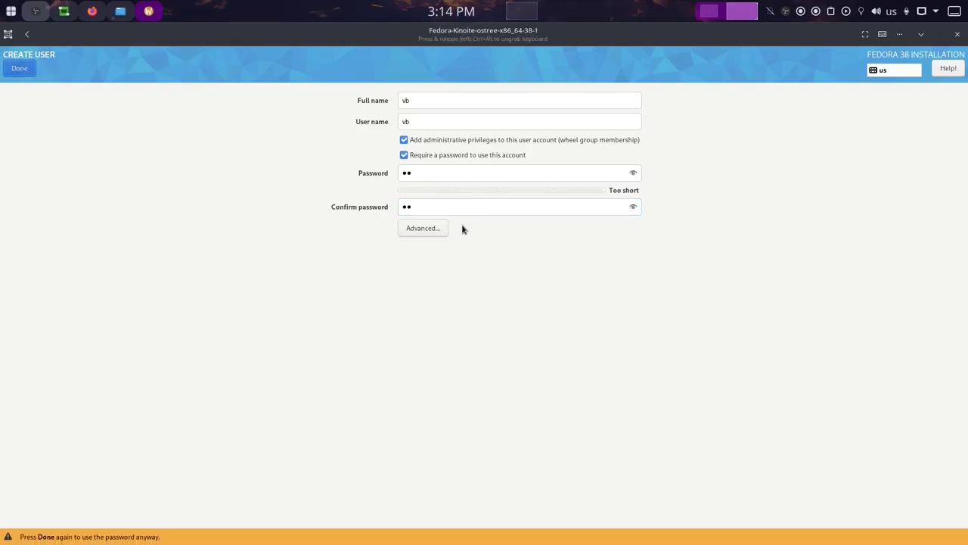
left_click(20, 68)
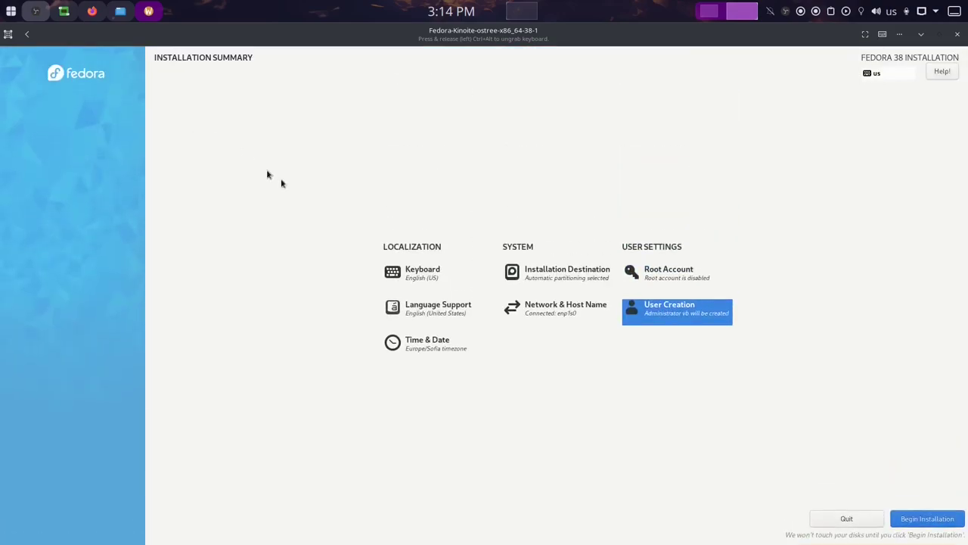
left_click(928, 519)
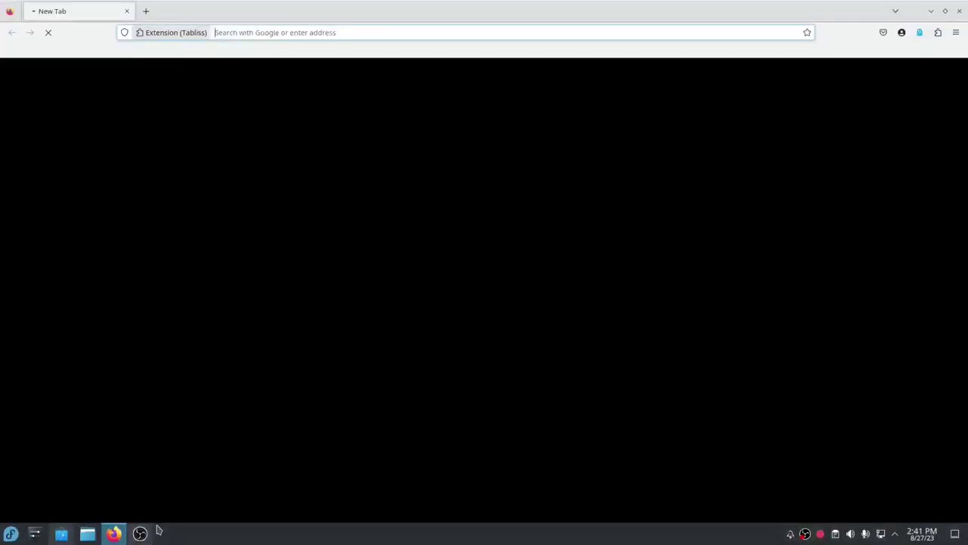
left_click(283, 32)
Search 'fedora rpmfusion' and open the RPM Fusion Howto/OSTree page.
type("fedora rpmf")
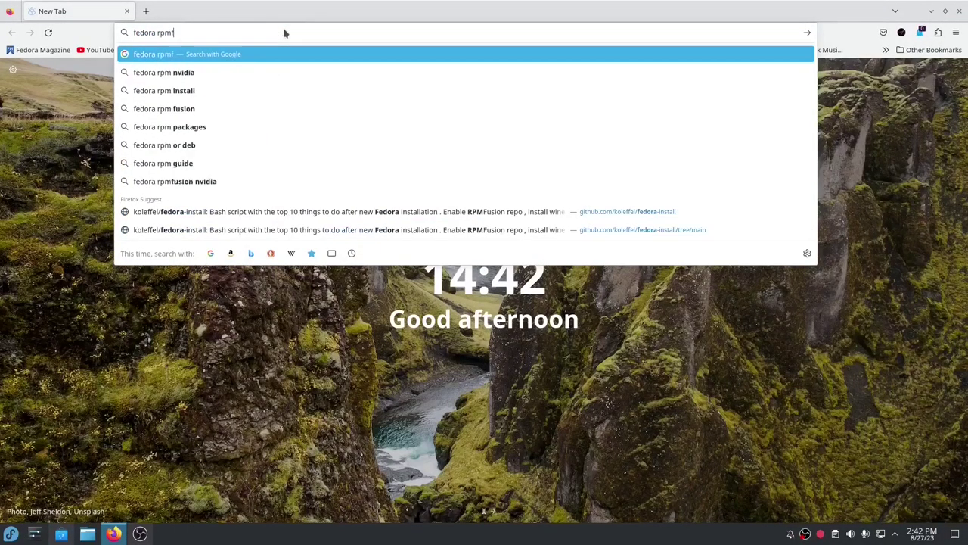
type("usion")
key("Return")
left_click(175, 189)
left_click(112, 62)
scroll(378, 386, "down", 5)
left_click(147, 132)
scroll(235, 210, "down", 3)
Copy the RPM Fusion free and nonfree rpm-ostree install command and run it in Konsole with sudo.
left_click_drag(16, 281, 227, 291)
key("ctrl+c")
key("alt+Tab")
key("ctrl+shift+v")
key("Return")
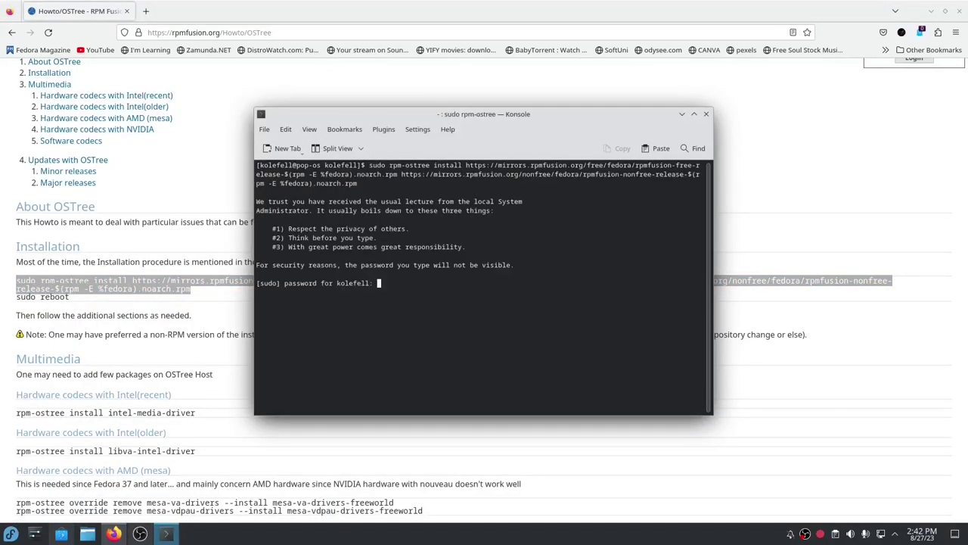
key("Return")
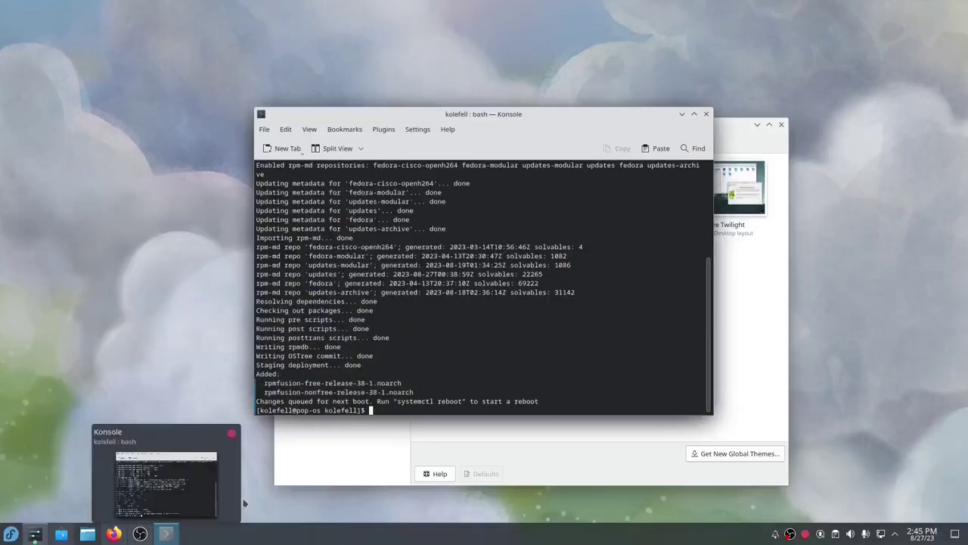
Run the nvidia-vaapi-backend rpm-ostree install command in a new Konsole.
left_click_drag(258, 402, 539, 403)
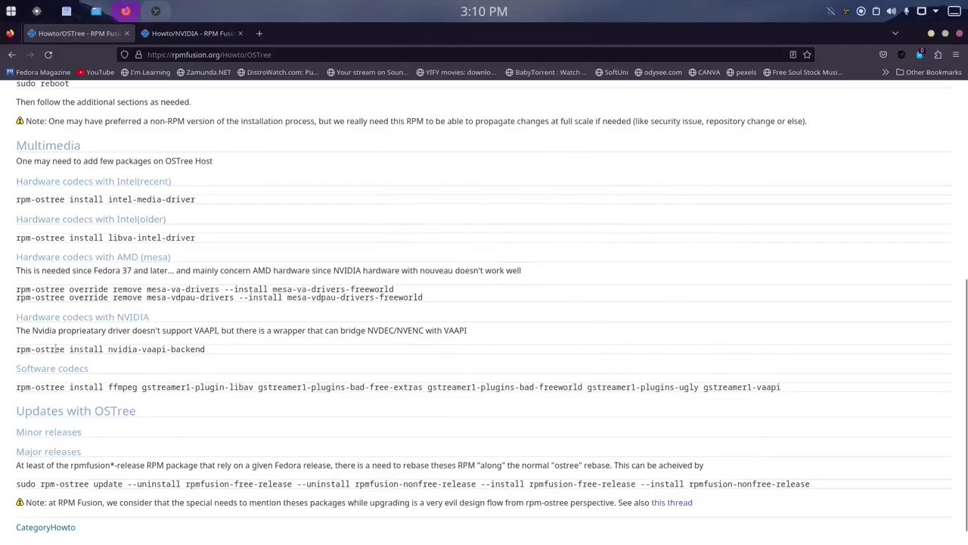
left_click_drag(13, 351, 218, 351)
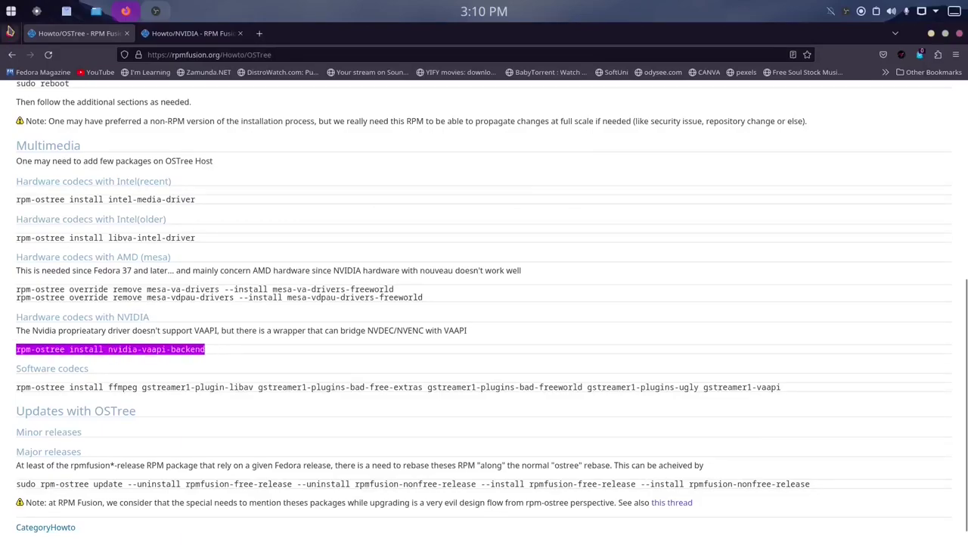
left_click(10, 11)
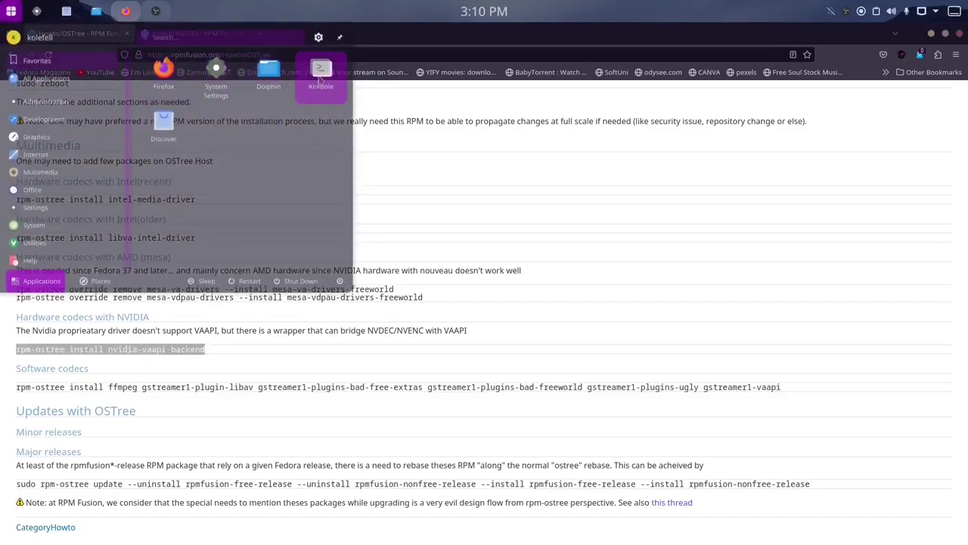
left_click(321, 76)
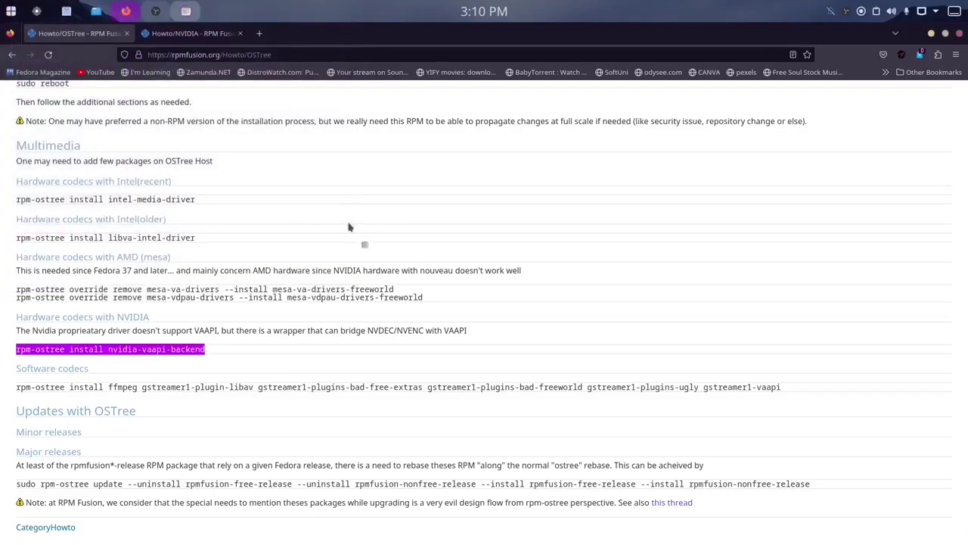
key("ctrl+shift+v")
key("Return")
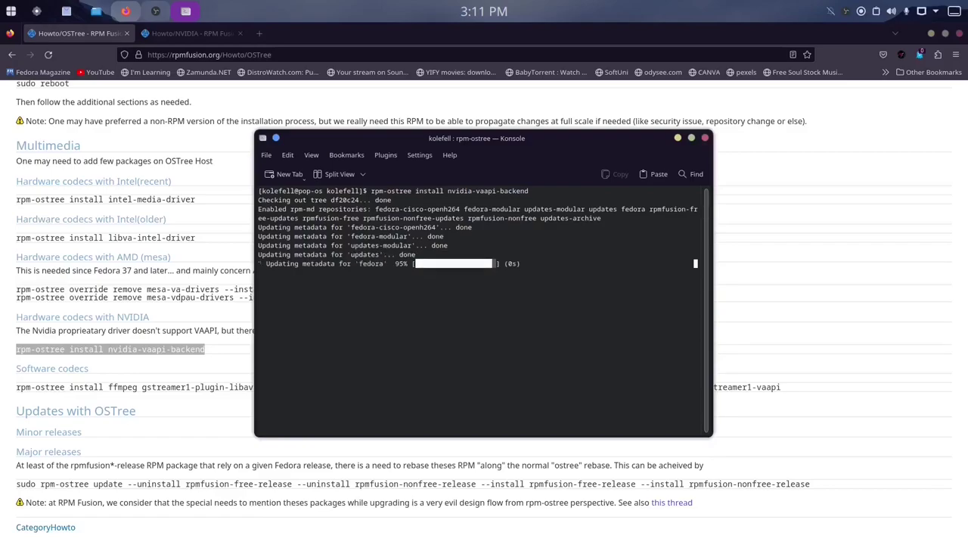
Copy the Software codecs rpm-ostree command and run it in Konsole.
left_click_drag(16, 386, 800, 390)
key("alt+Tab")
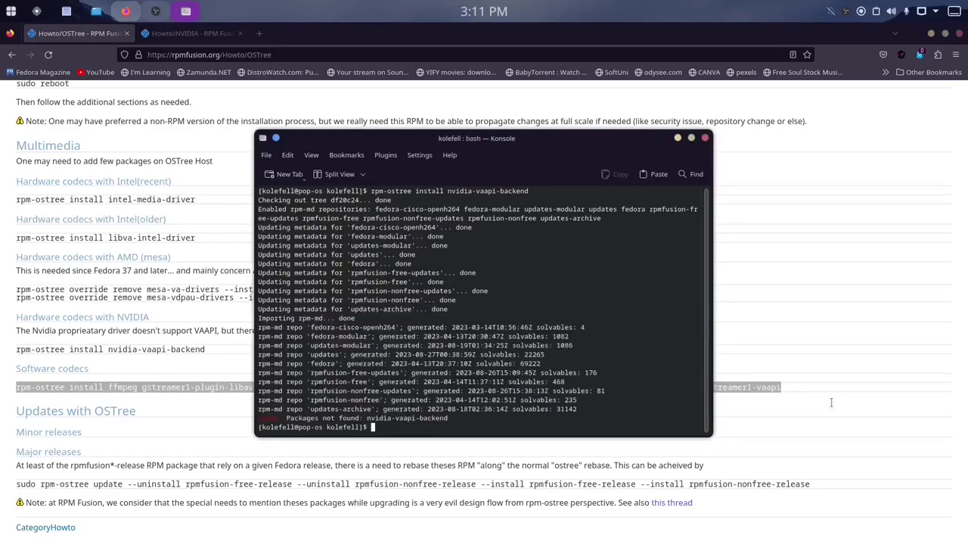
key("ctrl+shift+v")
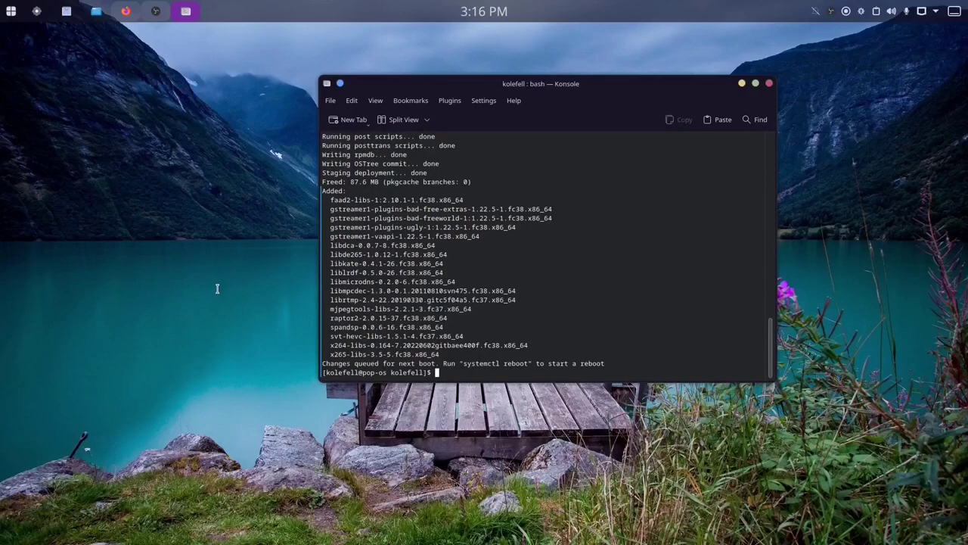
Clear the terminal selection and type 'sudo reboot'.
left_click_drag(325, 363, 612, 364)
left_click(611, 364)
type("sudo reboot")
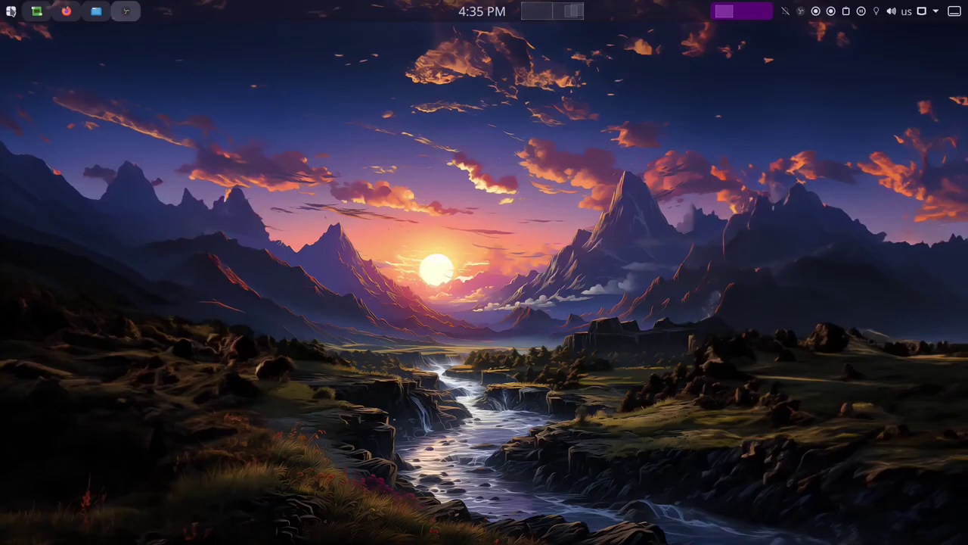
Launch Konsole via a 'term' launcher search and run 'sudo rpm-ostree install htop'.
left_click(11, 10)
mouse_move(118, 134)
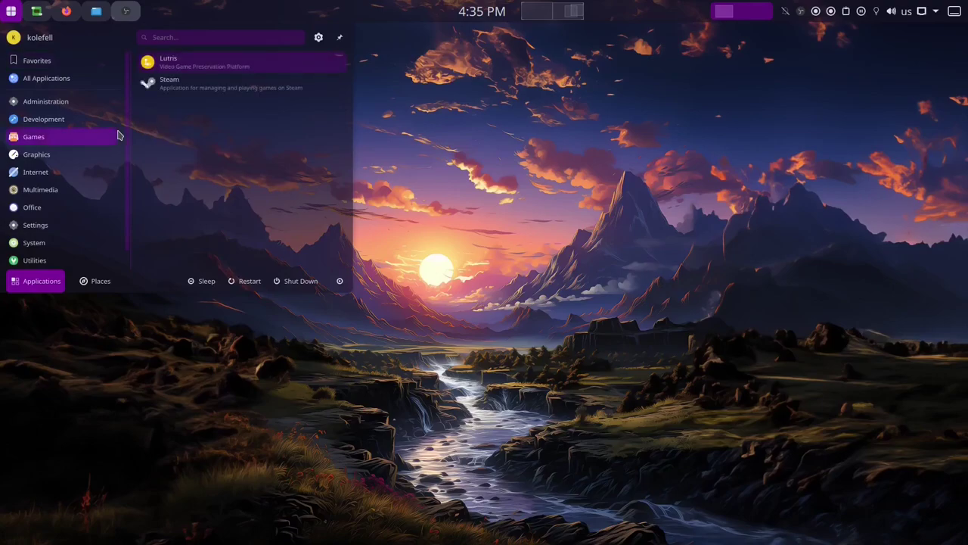
type("term")
key("Return")
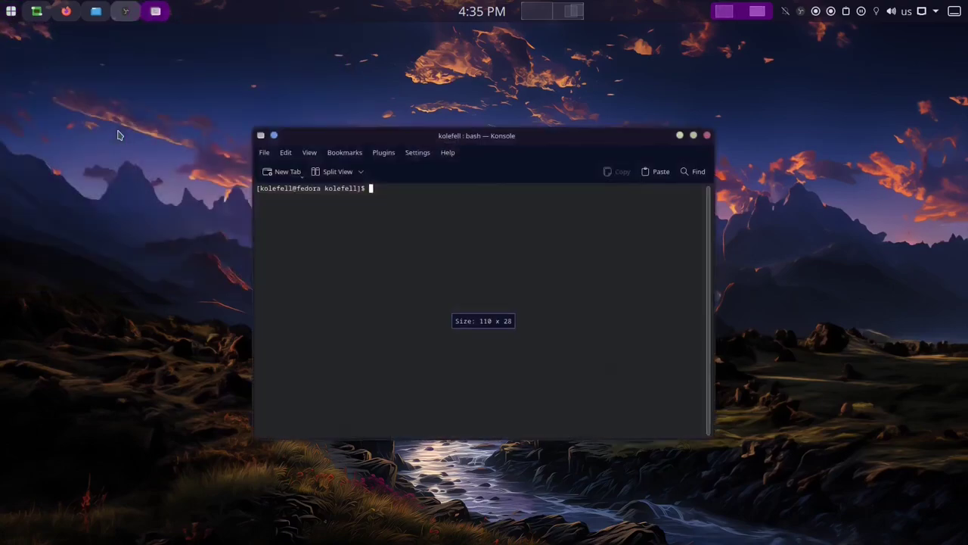
type("sudo rpm-ostree install htop")
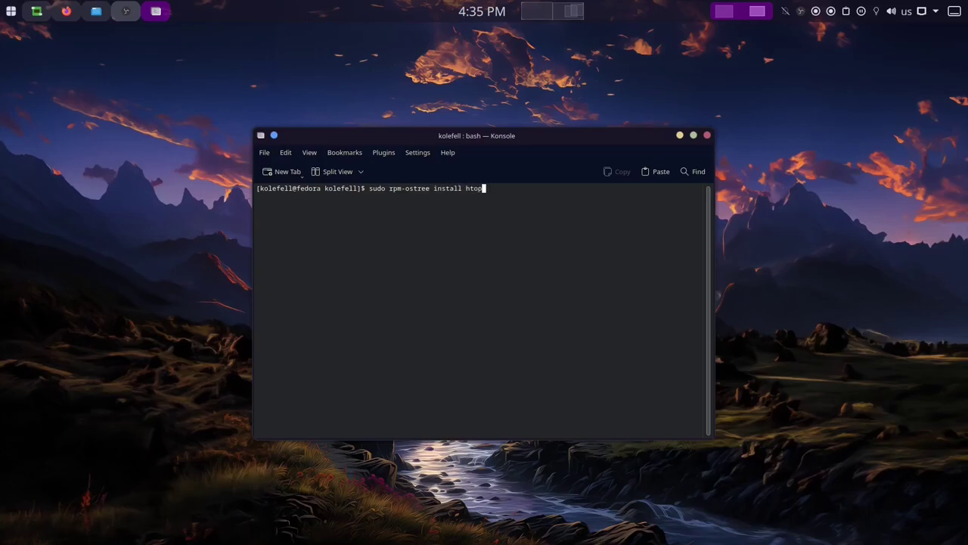
key("Return")
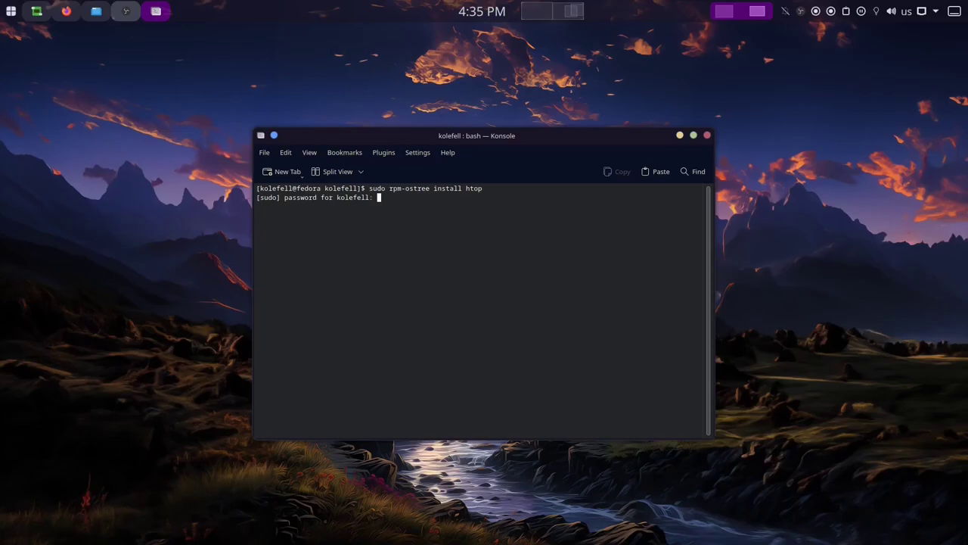
key("Return")
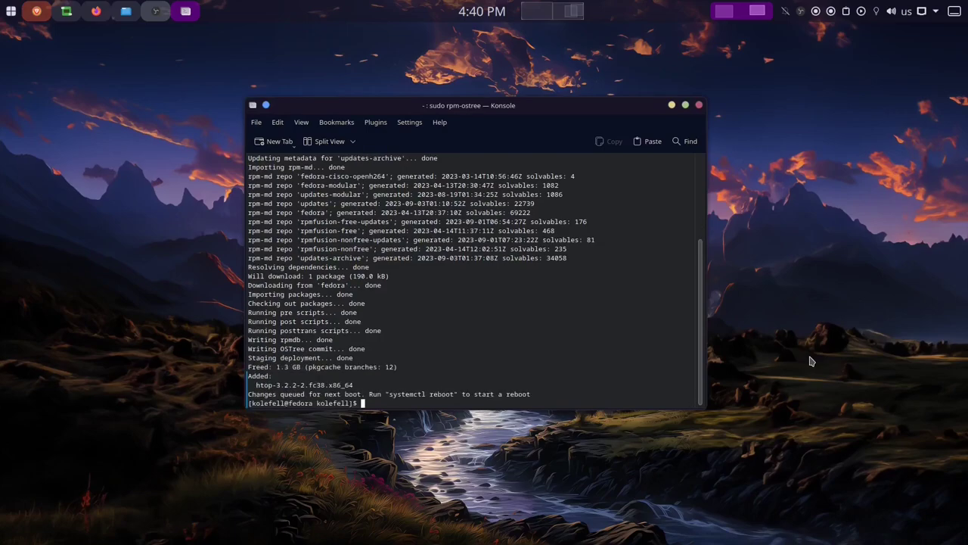
mouse_move(248, 394)
left_mouse_down()
mouse_move(534, 392)
mouse_move(250, 394)
left_mouse_up()
left_click(533, 392)
left_click(250, 393)
Type 'systemctl reboot', then open Appearance's downloadable global themes store.
type("systemctl reboot")
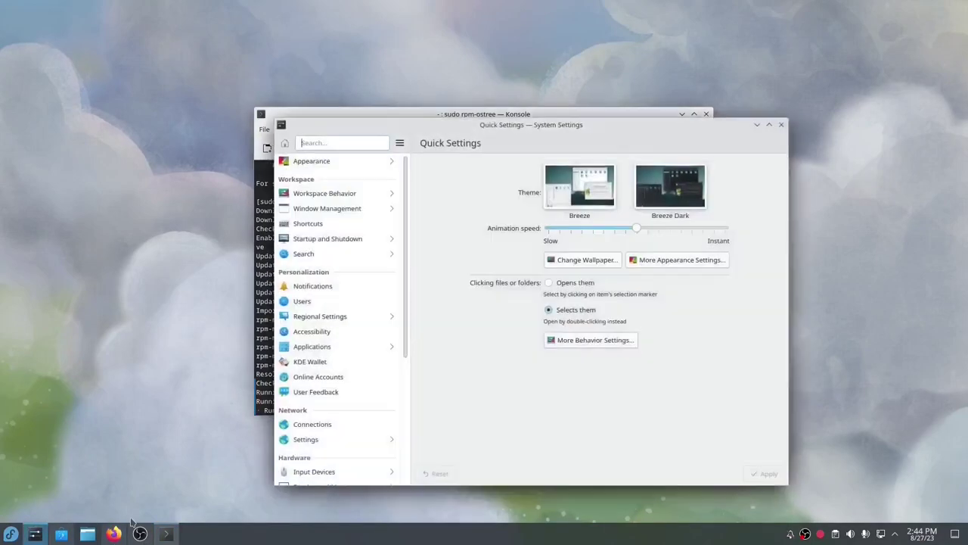
left_click(342, 166)
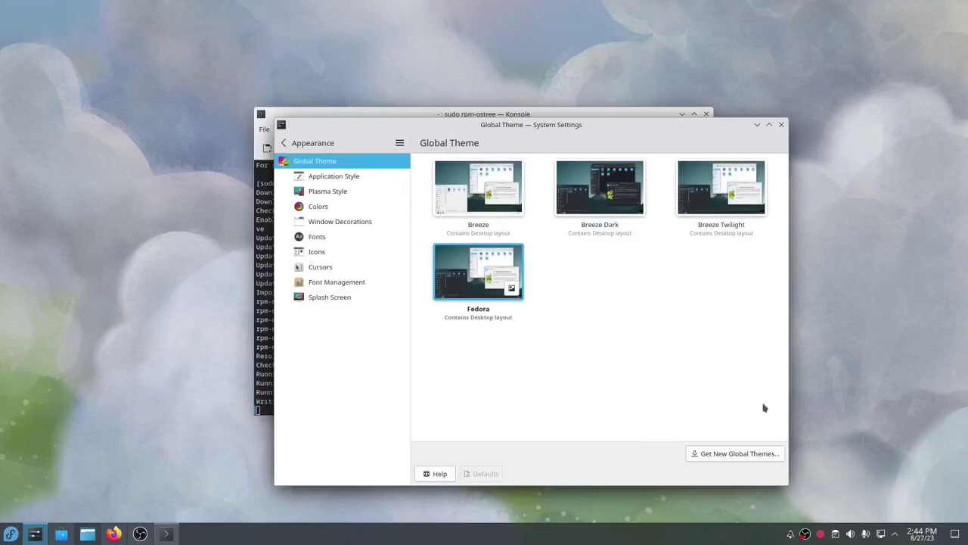
left_click(736, 453)
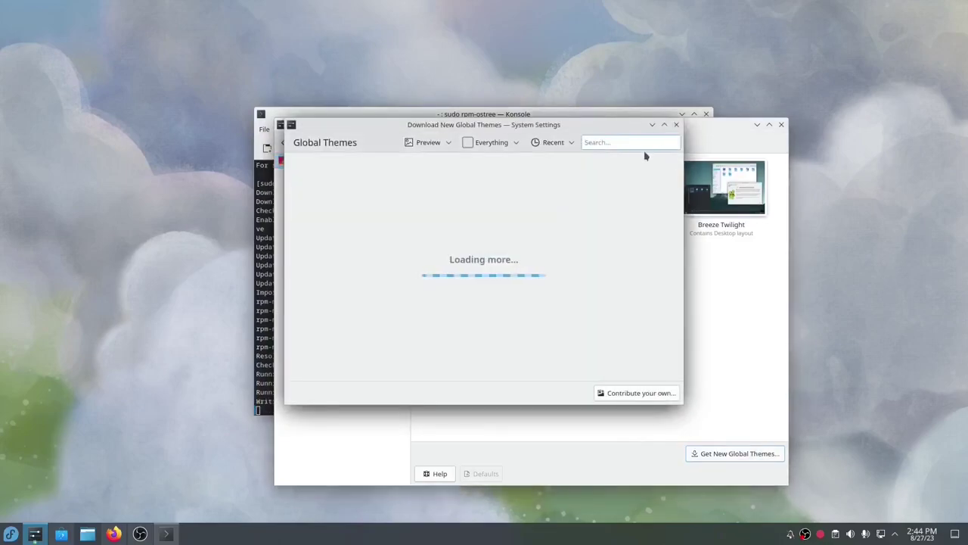
scroll(510, 280, "down", 7)
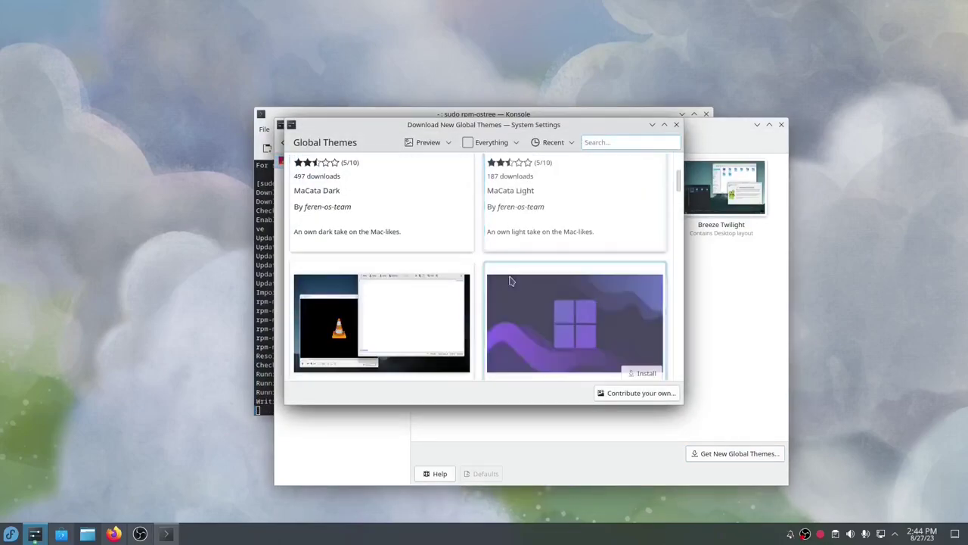
scroll(511, 280, "down", 2)
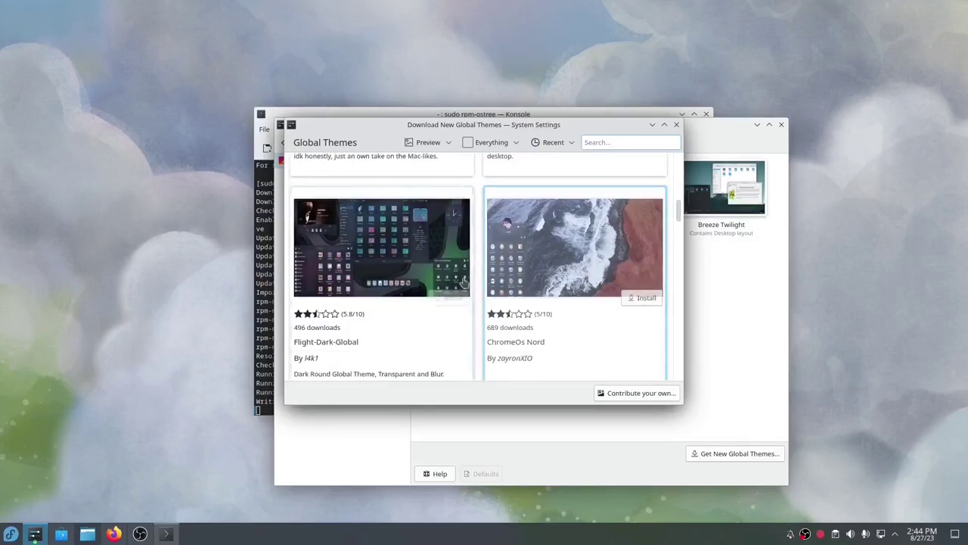
Try installing Flight-Dark-Global and another theme from the store list.
left_click(453, 293)
scroll(529, 314, "down", 3)
scroll(542, 326, "down", 6)
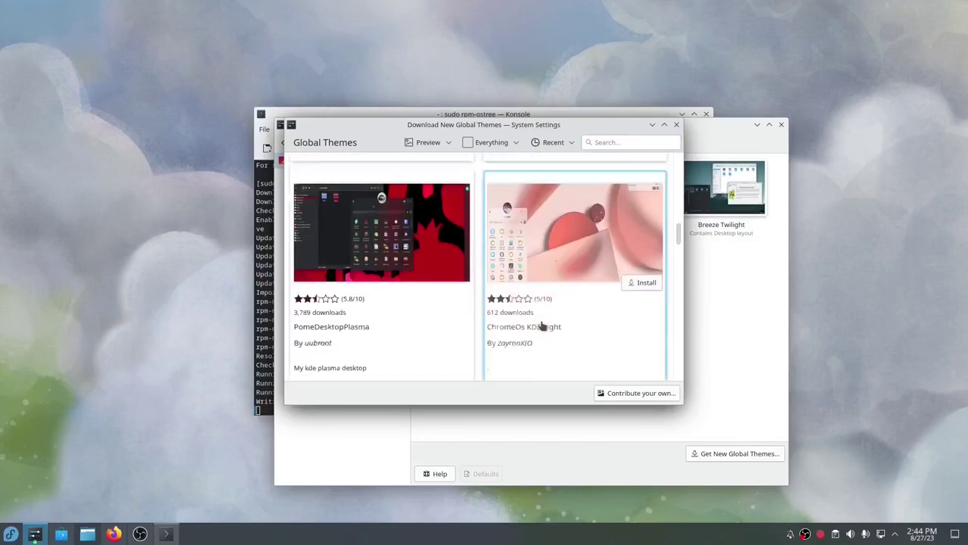
scroll(541, 325, "down", 3)
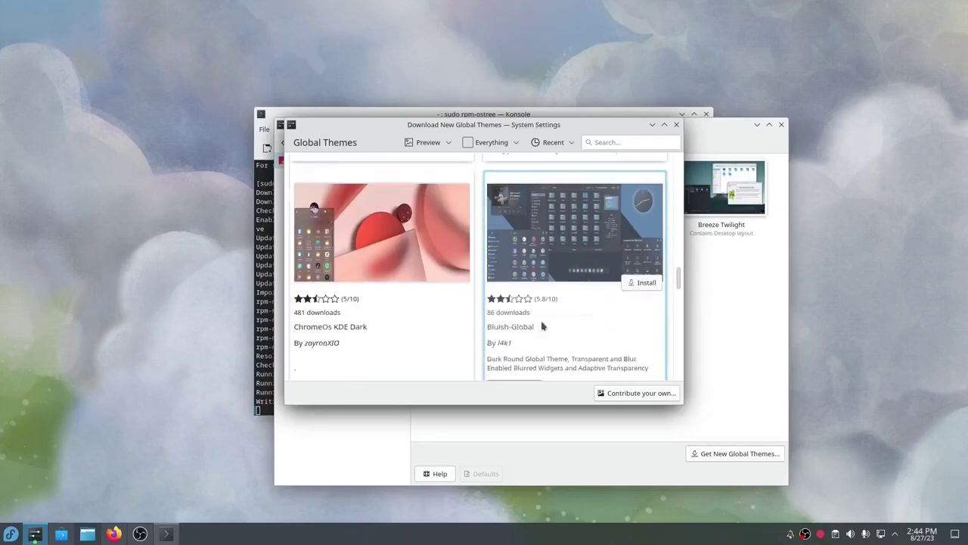
left_click(642, 254)
scroll(613, 260, "up", 5)
Search the global theme store for 'mirage'.
left_click(631, 141)
type("mirage")
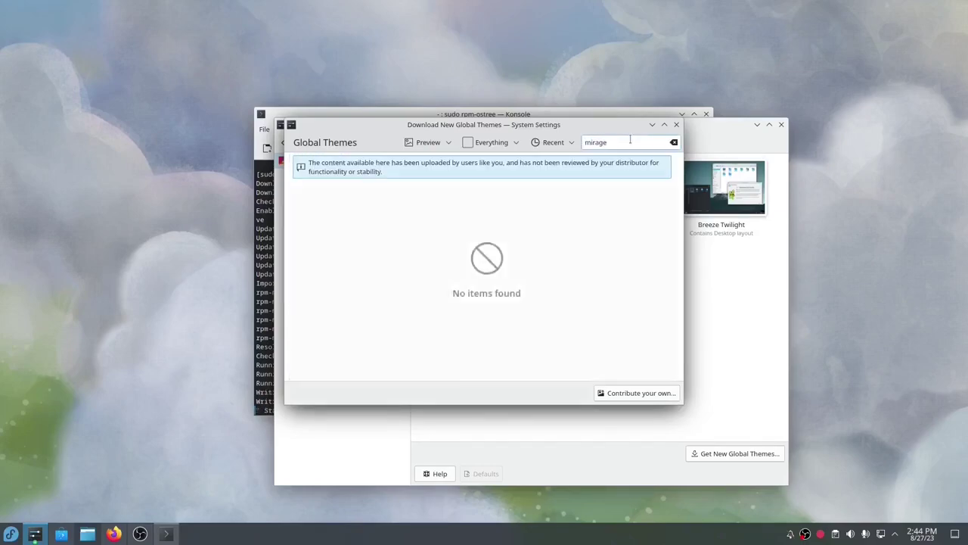
left_click(674, 143)
scroll(553, 305, "down", 5)
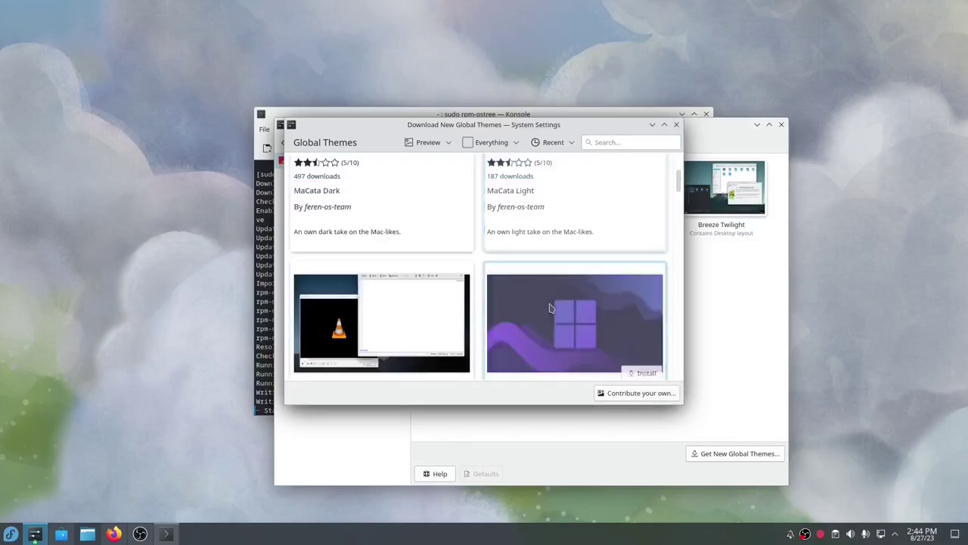
left_click(605, 141)
type("mirage")
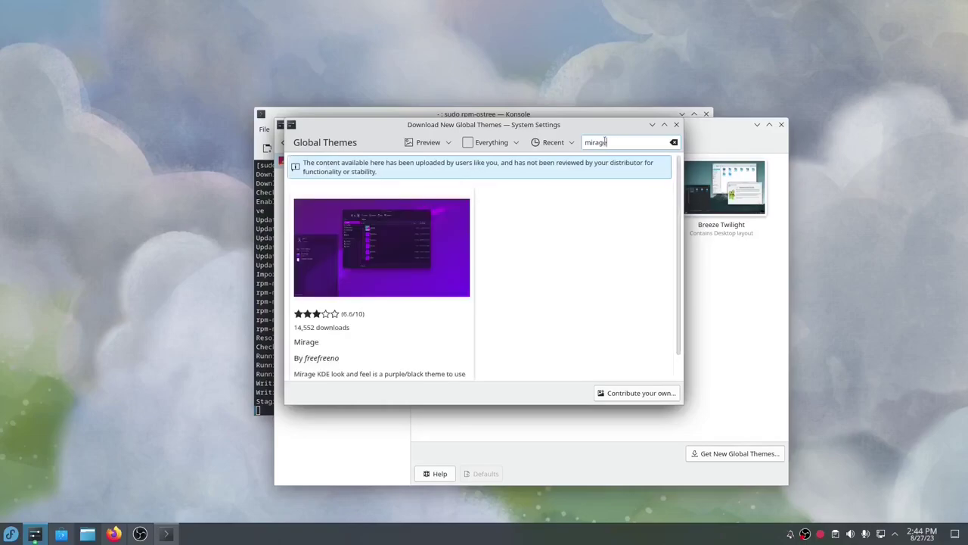
Install the Mirage theme, authorising with the account password and retrying after the error.
left_click(448, 298)
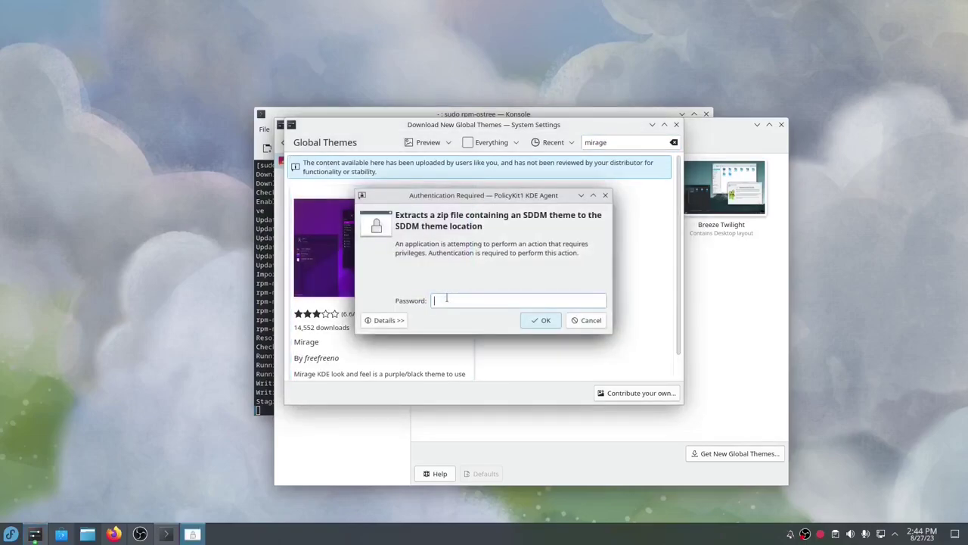
type("*********")
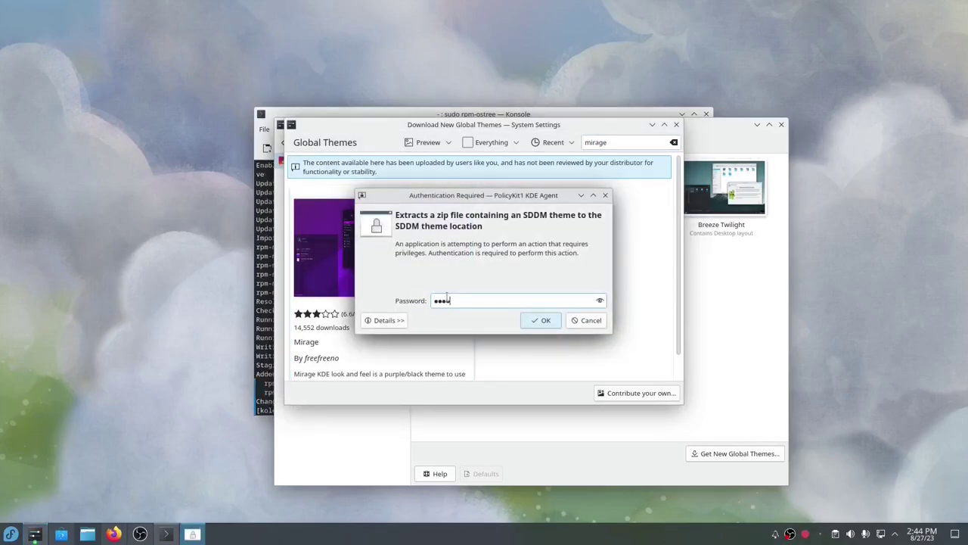
type("**")
key("Return")
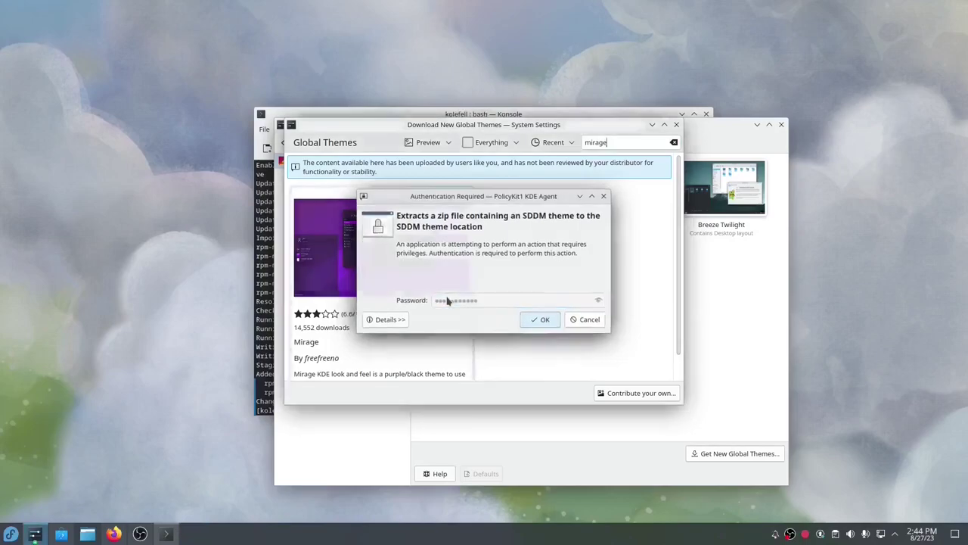
left_click(535, 285)
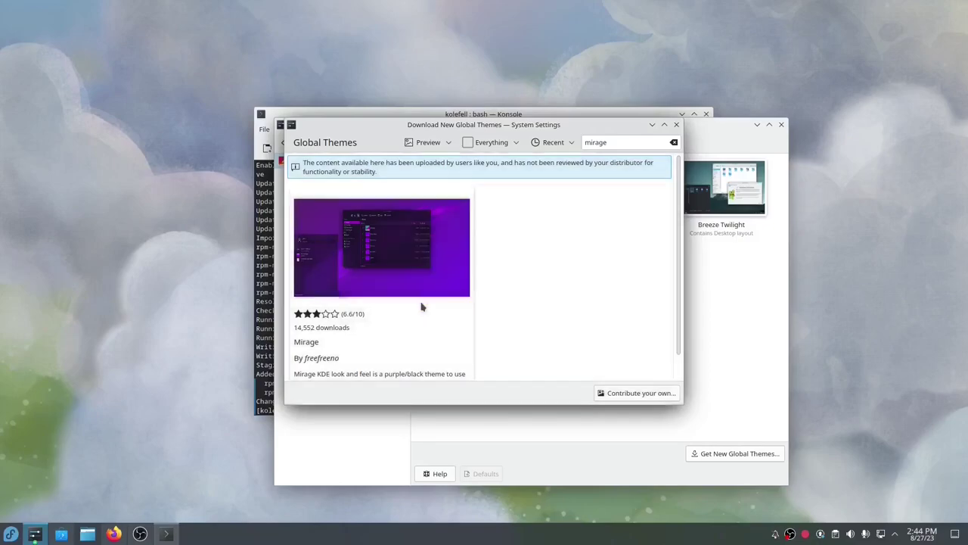
left_click(446, 297)
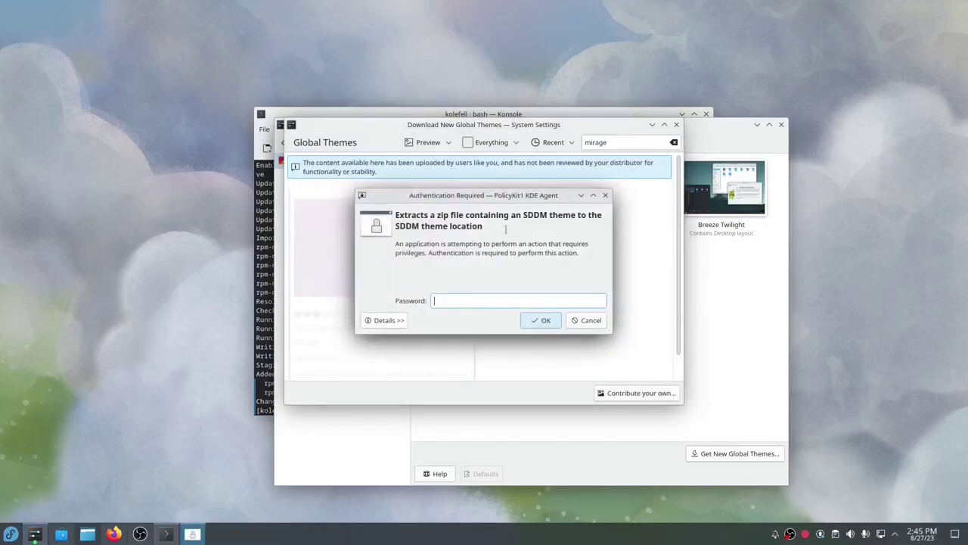
type("••••••••••")
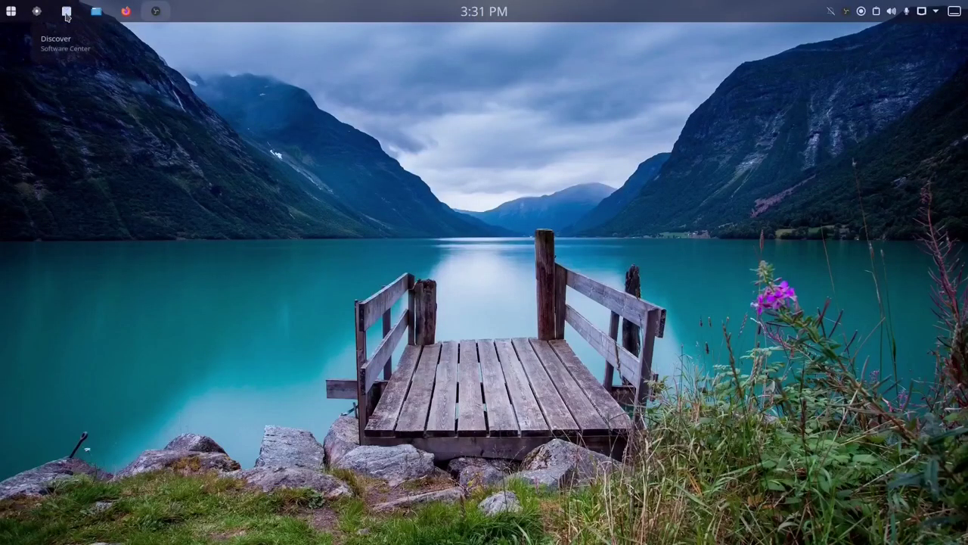
In Discover, install VLC from the Flathub source.
left_click(66, 13)
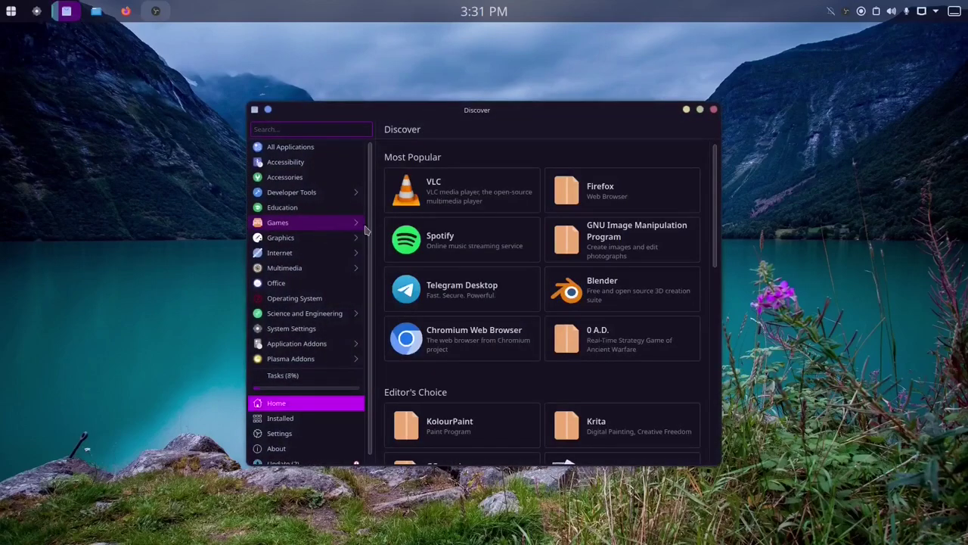
left_click(446, 200)
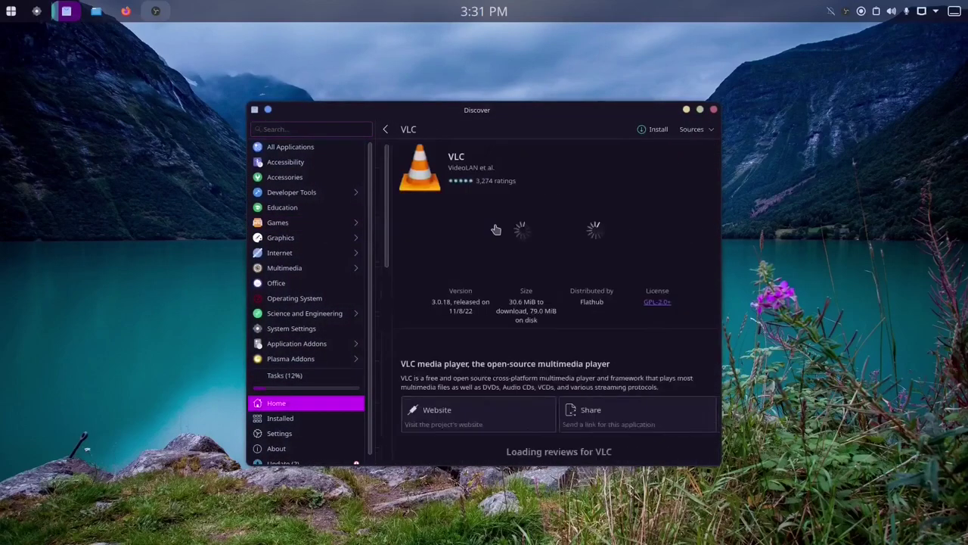
left_click(704, 130)
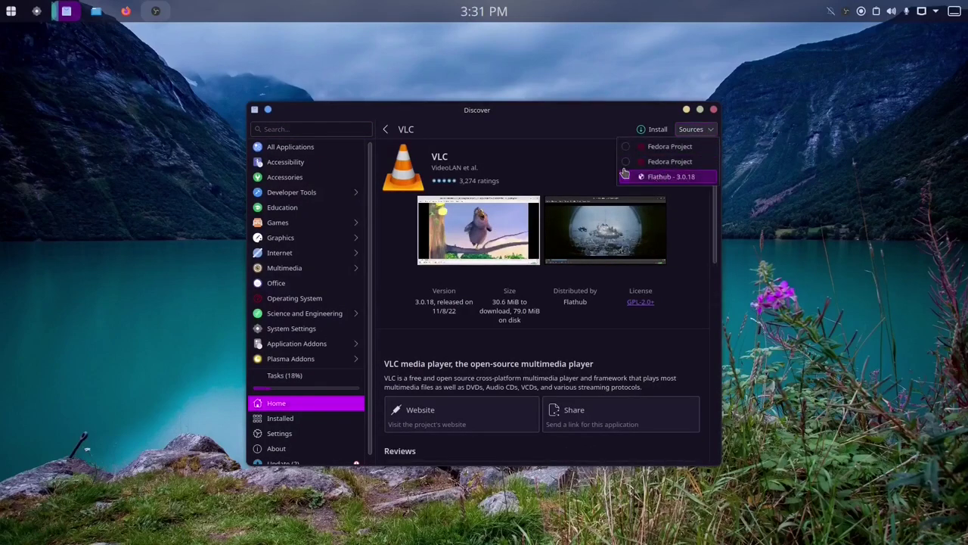
left_click(657, 129)
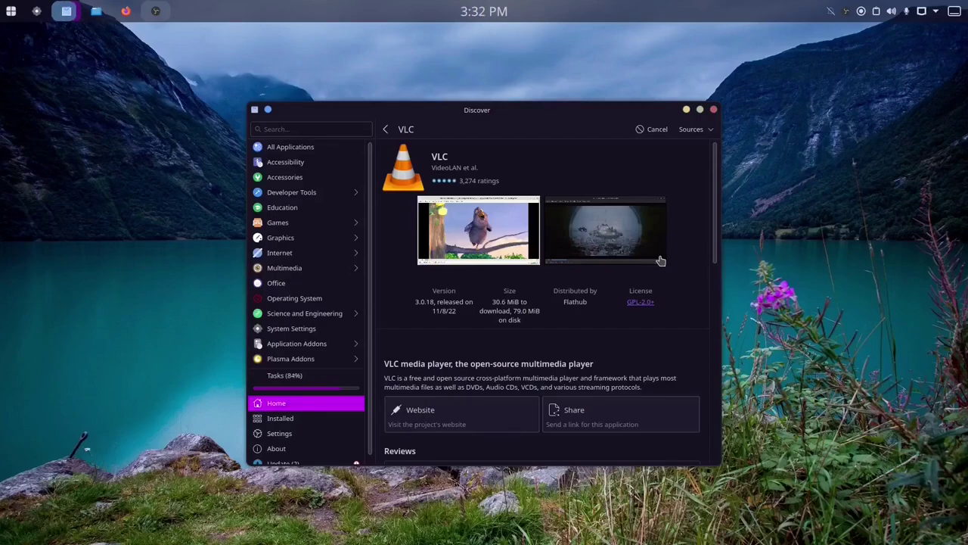
Search Discover for 'steam', then close the frozen Discover window.
left_click(316, 129)
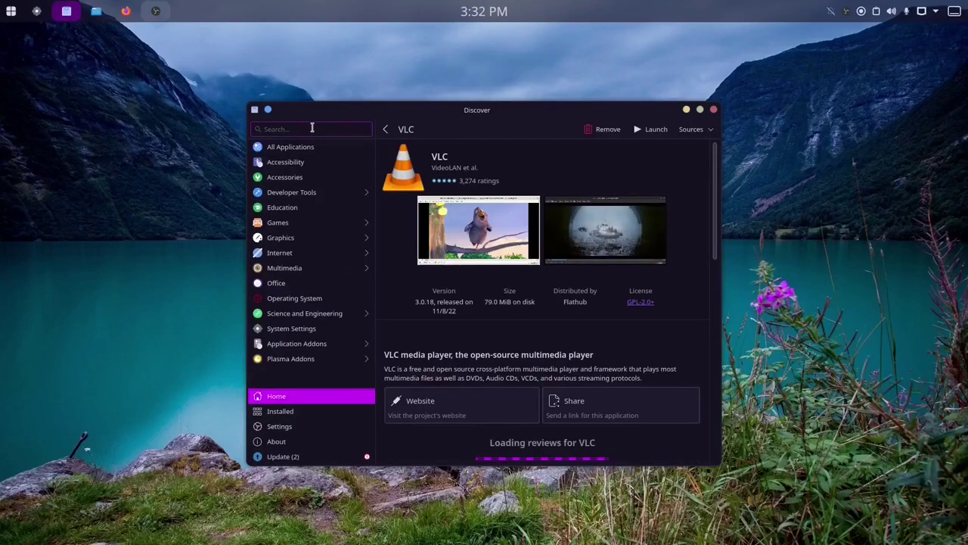
type("steam")
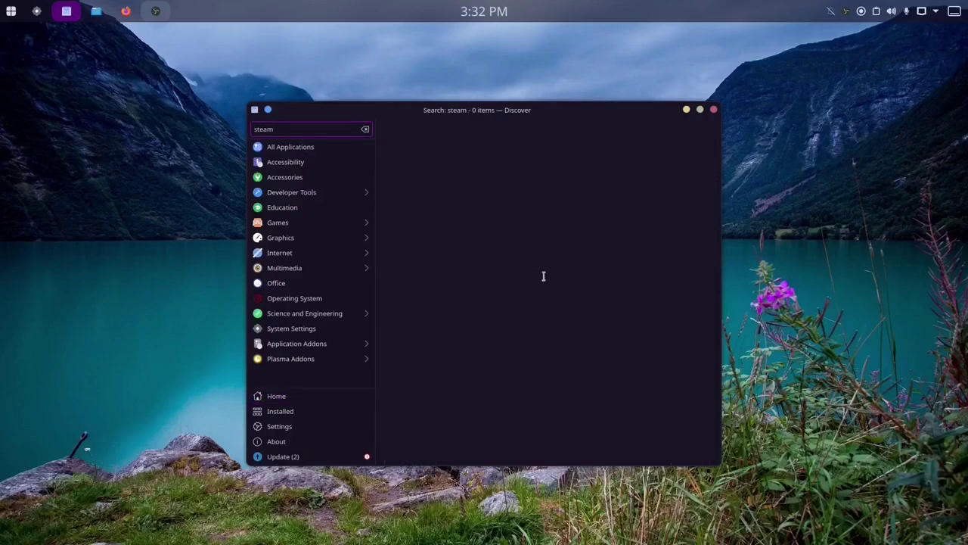
left_click_drag(479, 110, 548, 93)
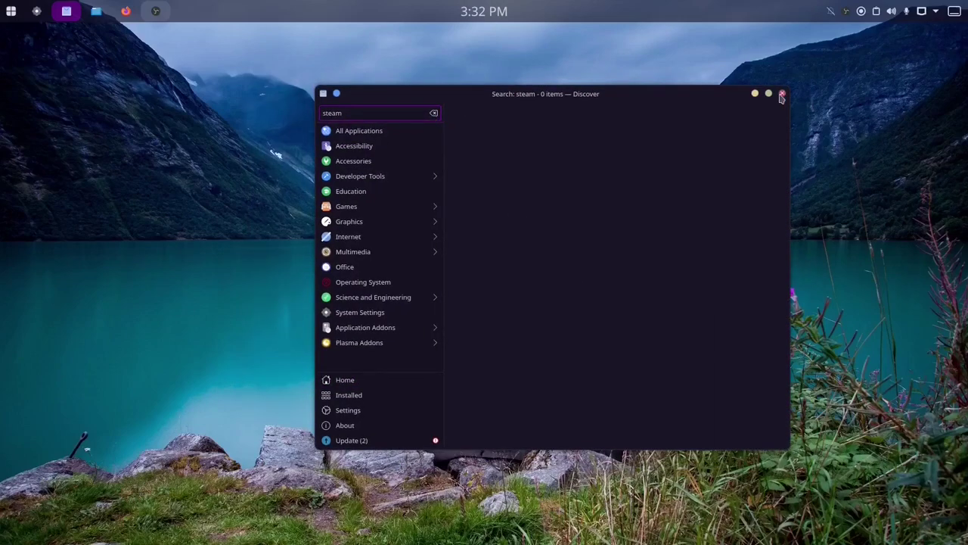
left_click(782, 94)
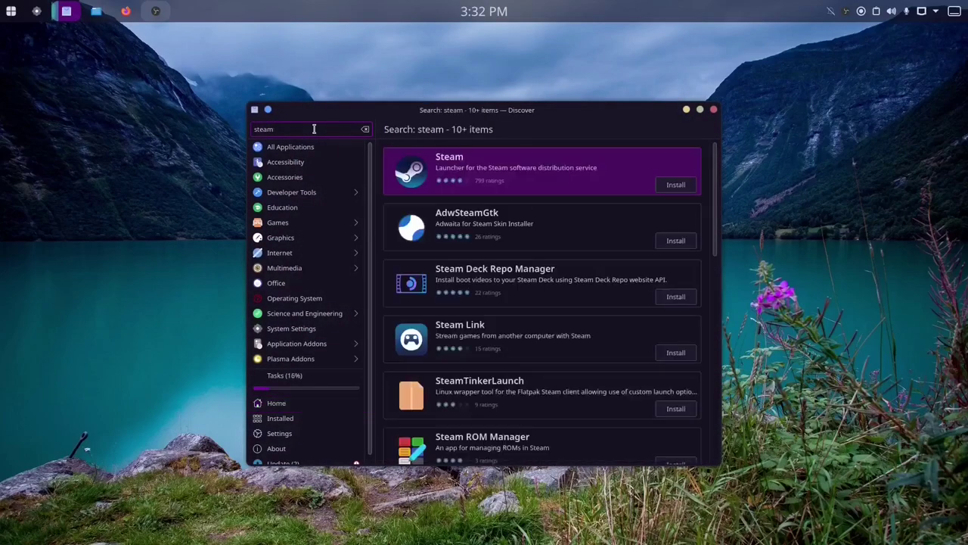
Open the Steam result's Flathub page and scroll its description and reviews during installation.
left_click(558, 178)
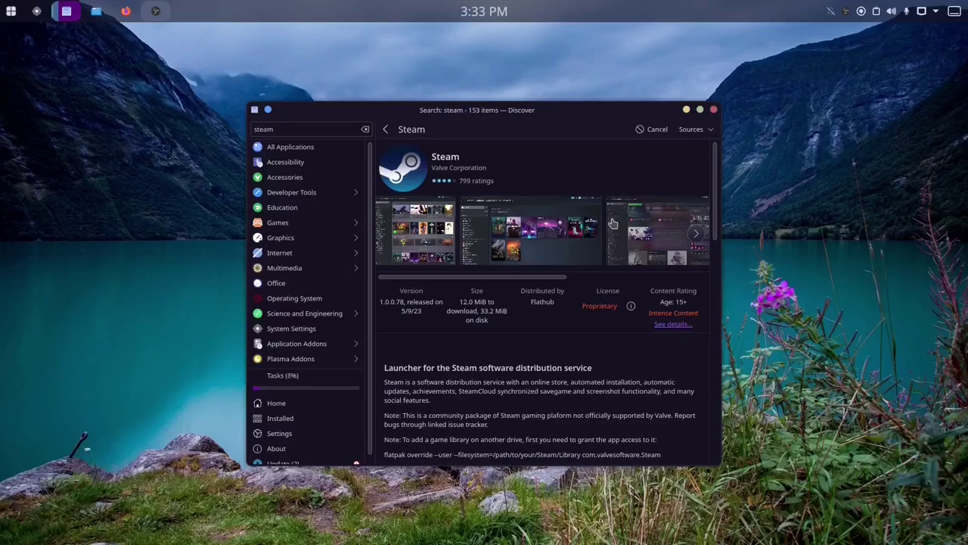
scroll(530, 375, "down", 6)
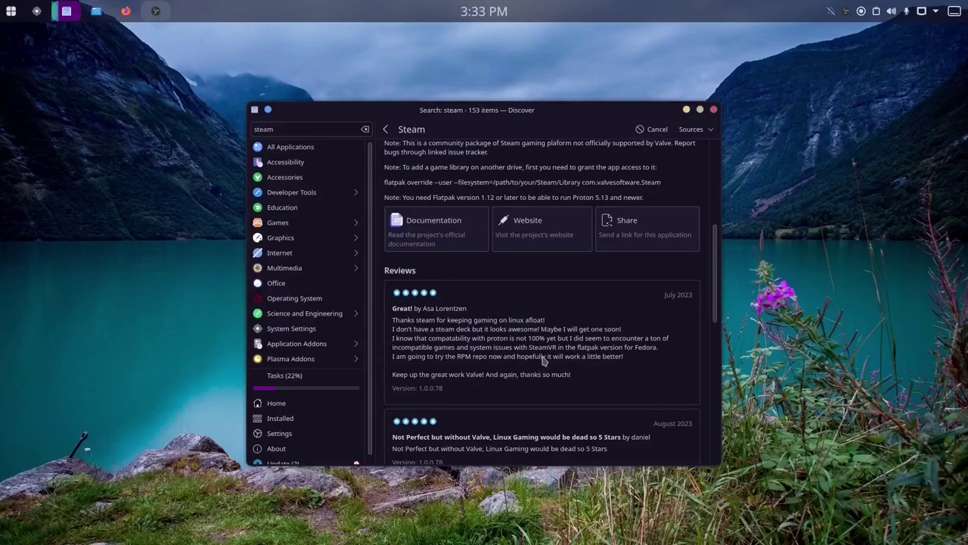
scroll(542, 364, "down", 1)
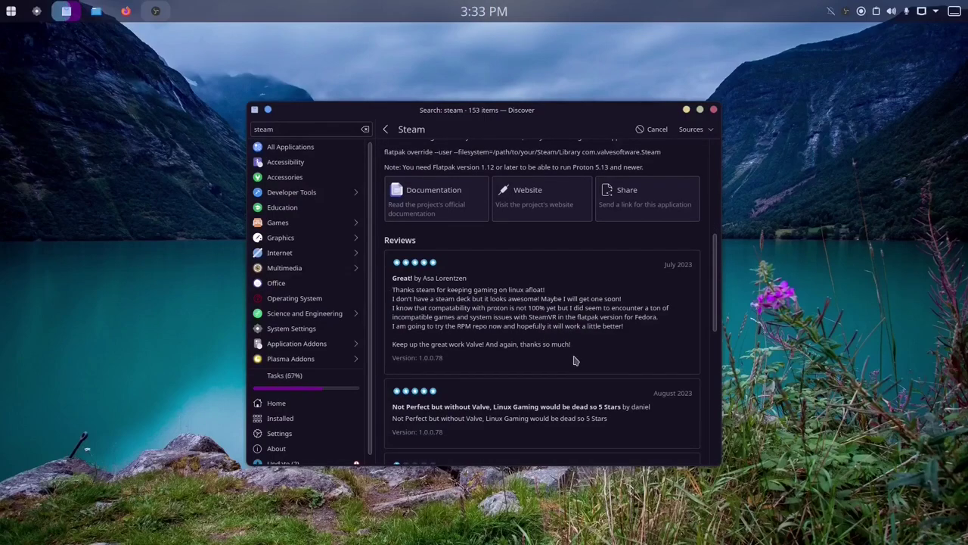
scroll(577, 364, "up", 8)
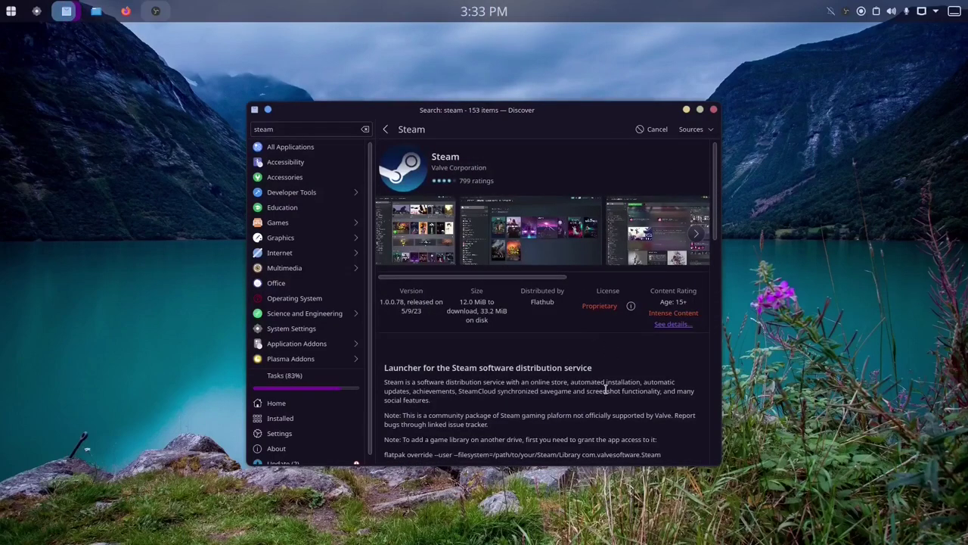
Search Discover for 'lutris' and install Lutris from its details page.
left_click(365, 130)
type("lutris")
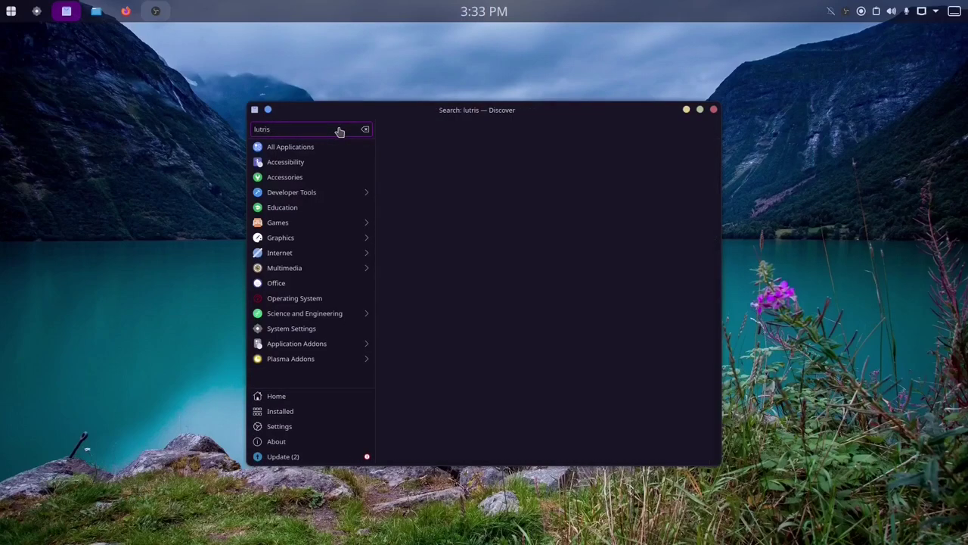
left_click(617, 191)
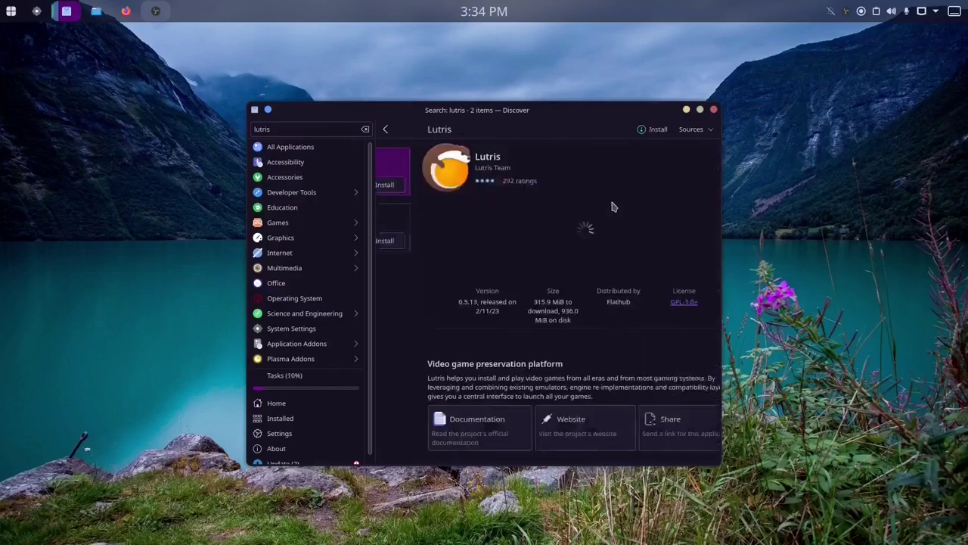
left_click(653, 129)
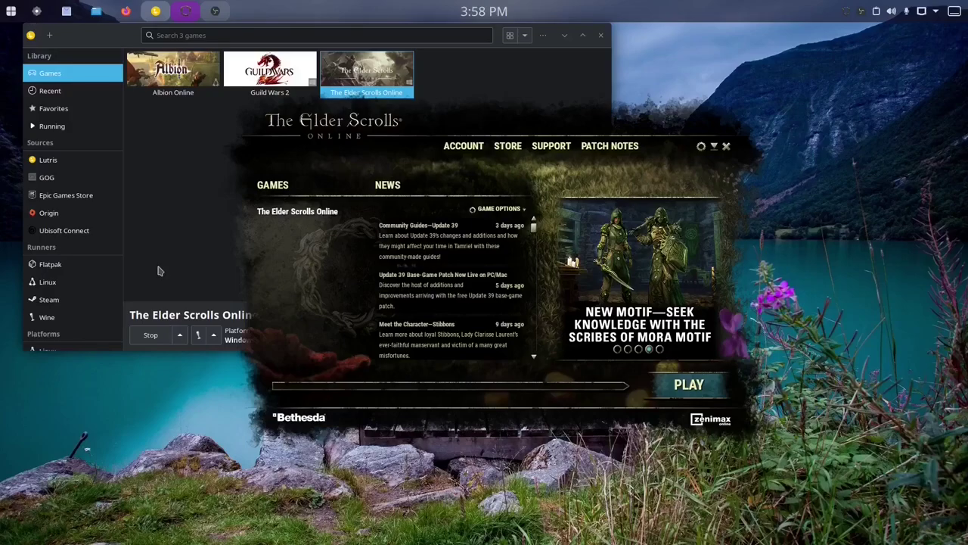
Minimize Lutris and launch The Elder Scrolls Online from its launcher.
left_click(216, 10)
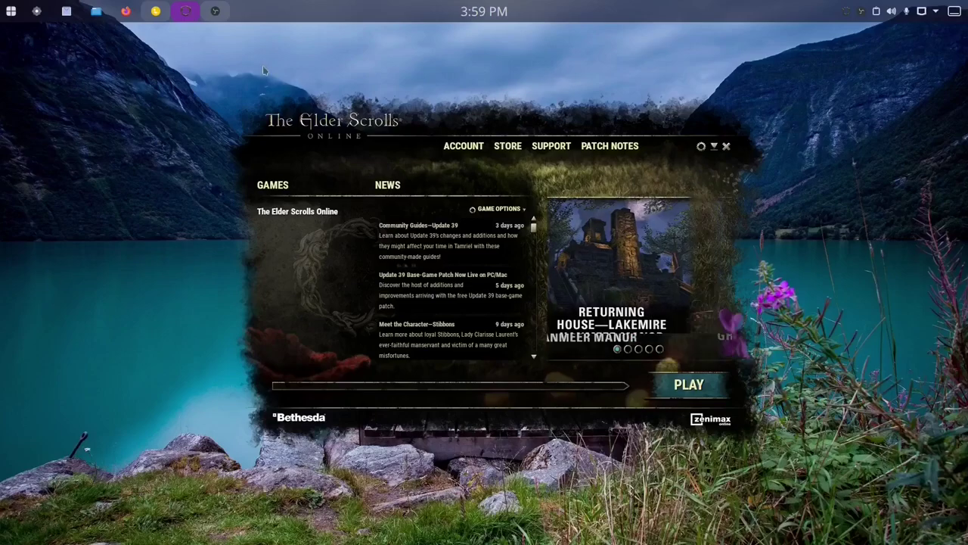
left_click(690, 385)
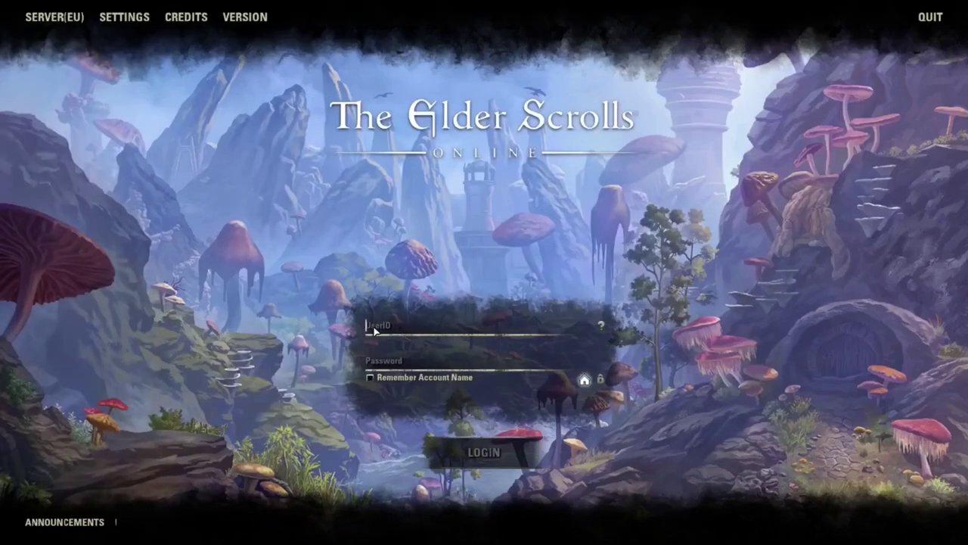
type("k")
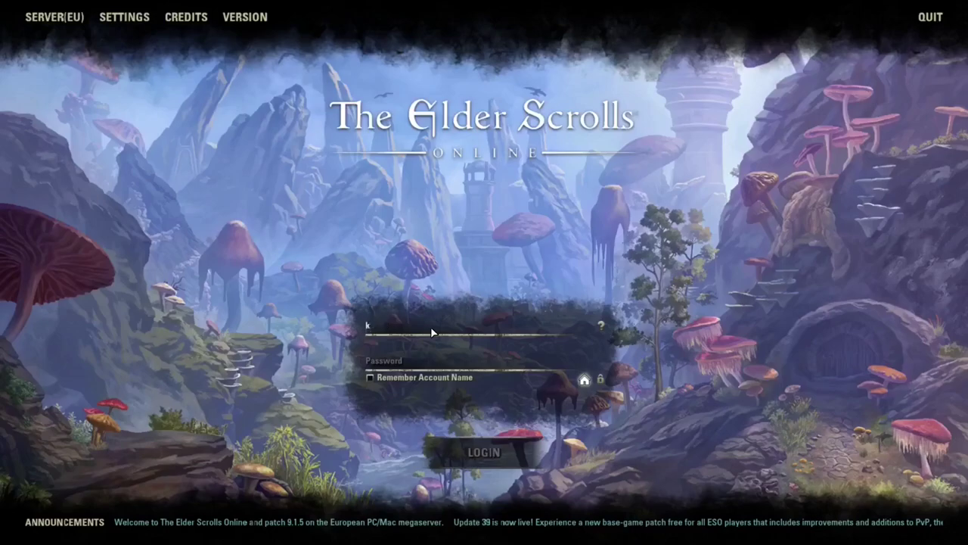
Quit the game at its login screen and close the ESO launcher and Lutris.
left_click(930, 16)
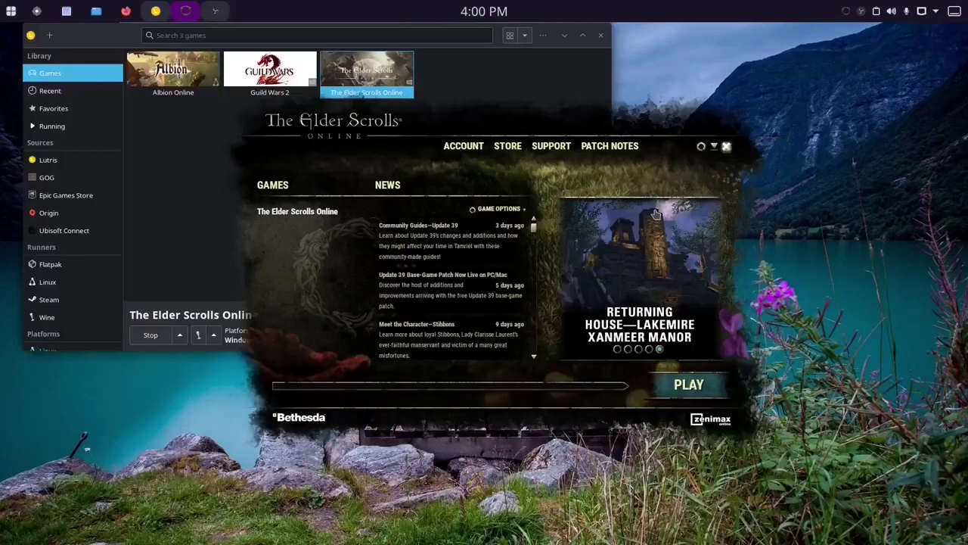
left_click(726, 147)
left_click(601, 34)
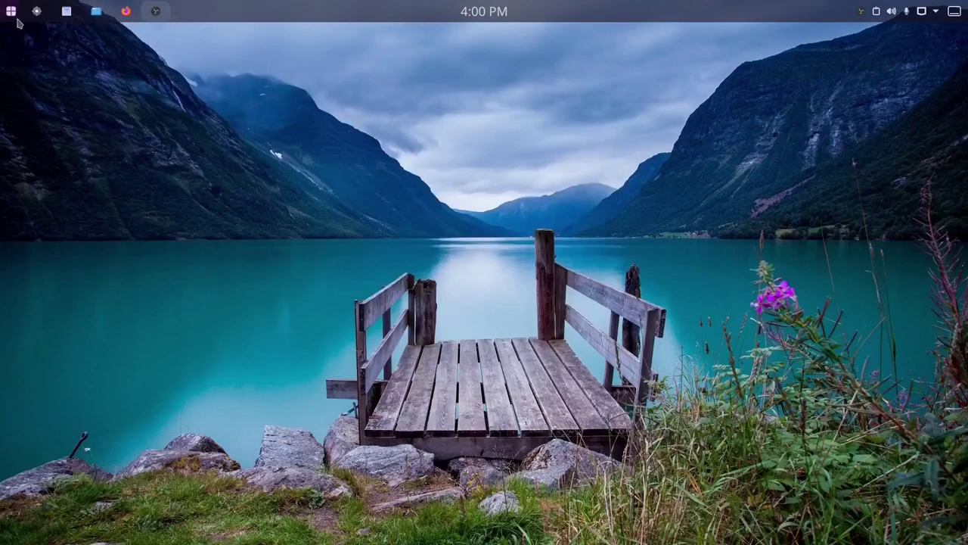
In a new Konsole, rerun 'sudo rpm-ostree install akmod-nvidia xorg-x11-drv-nvidia-cuda' from history.
left_click(17, 19)
left_click(317, 76)
type("rpm-ostree install ffmpeg gstreamer1-plugin-libav gstreamer1-plugins-bad-free-extras gstreamer1-plugins-bad-freeworld gstreamer1-plugins-ugly gstreamer1-vaapi")
key("Up")
key("Up")
key("Down")
key("Up")
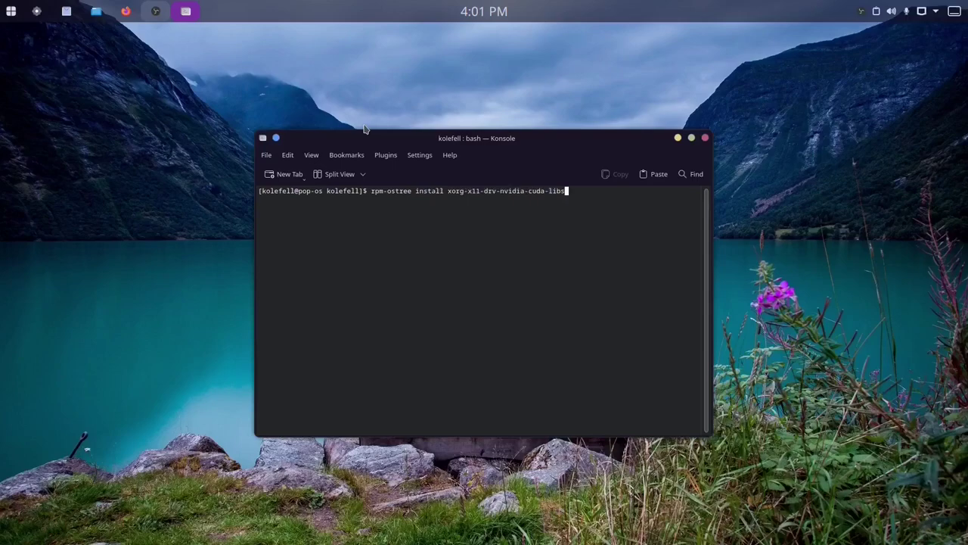
key("Up")
key("Up")
key("Return")
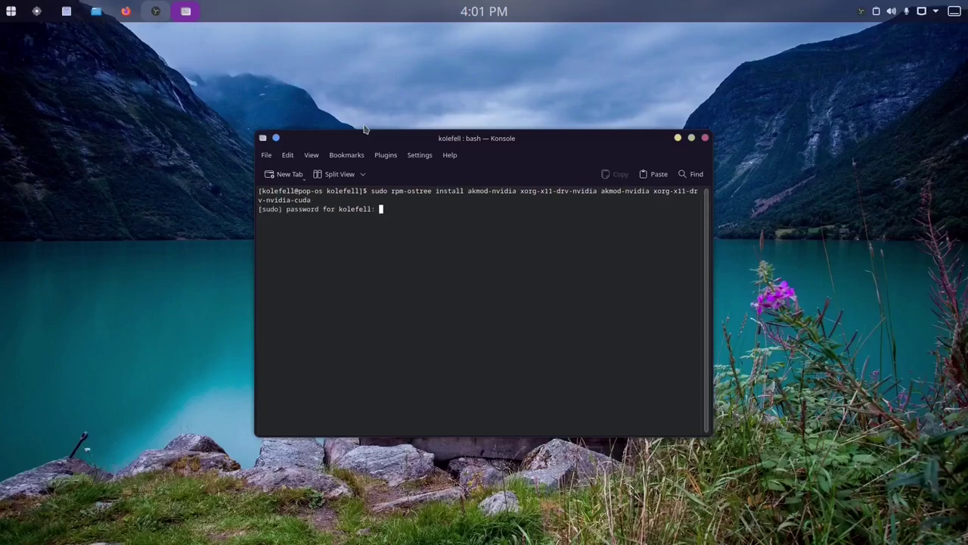